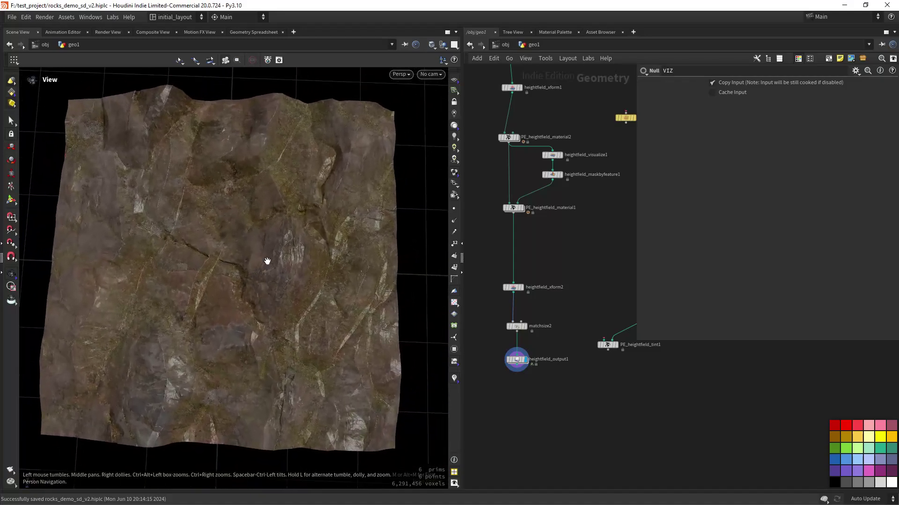
Step: Examine the finished rock heightfield and its node network from the upstream SD nodes down to heightfield_output1
{"action": "scroll", "coordinate": [544, 247], "scroll_direction": "down", "scroll_amount": 5}
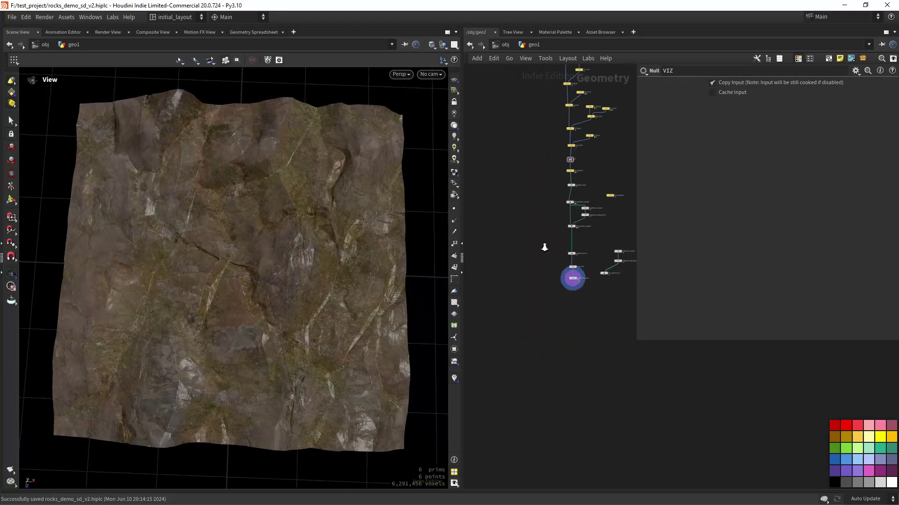
{"action": "scroll", "coordinate": [580, 191], "scroll_direction": "up", "scroll_amount": 10}
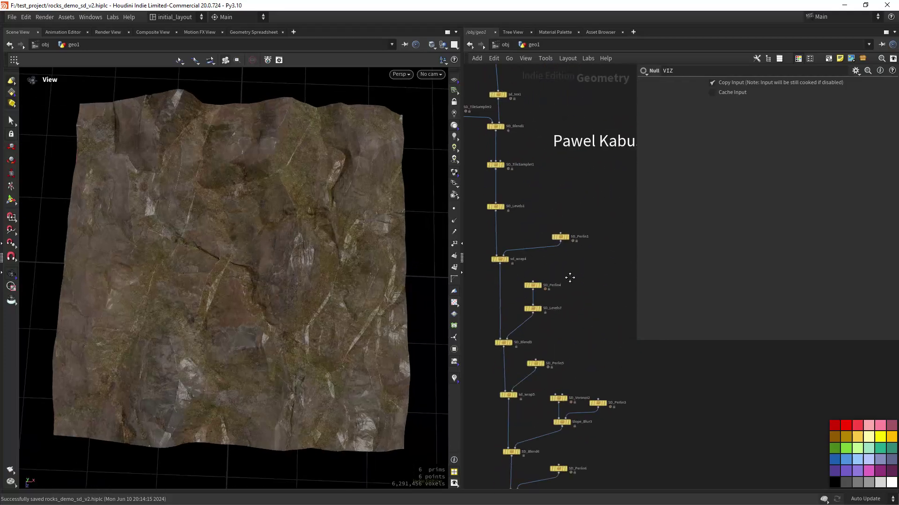
{"action": "middle_click_drag", "start_coordinate": [569, 277], "coordinate": [573, 328]}
{"action": "middle_click_drag", "start_coordinate": [594, 210], "coordinate": [529, 265]}
{"action": "scroll", "coordinate": [526, 279], "scroll_direction": "up", "scroll_amount": 2}
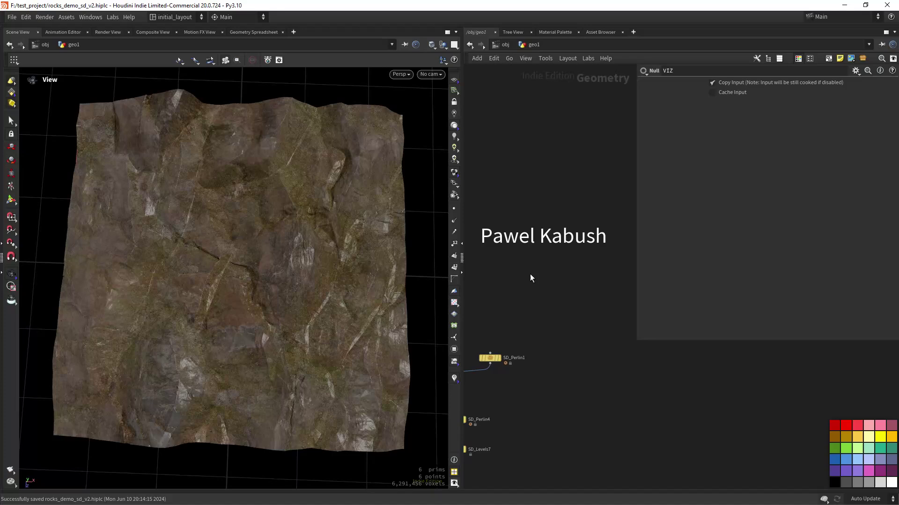
{"action": "scroll", "coordinate": [561, 294], "scroll_direction": "down", "scroll_amount": 3}
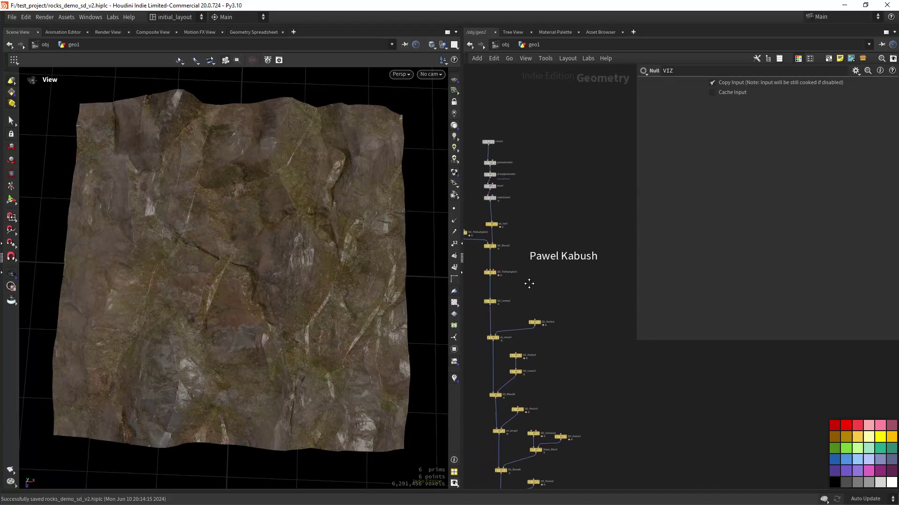
{"action": "left_click_drag", "start_coordinate": [295, 309], "coordinate": [231, 313]}
{"action": "right_click_drag", "start_coordinate": [231, 313], "coordinate": [268, 269]}
{"action": "left_click_drag", "start_coordinate": [268, 268], "coordinate": [267, 275]}
{"action": "right_click_drag", "start_coordinate": [267, 274], "coordinate": [313, 297]}
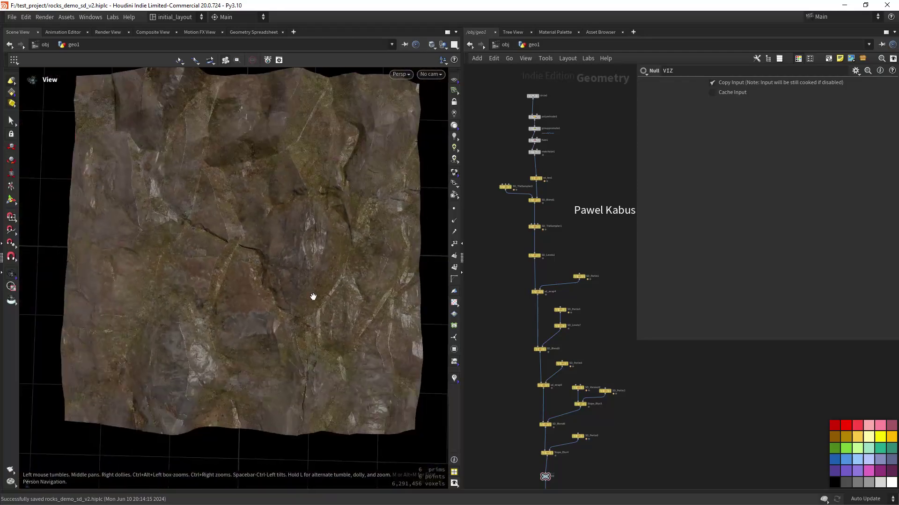
{"action": "middle_click_drag", "start_coordinate": [609, 333], "coordinate": [563, 184]}
{"action": "middle_click_drag", "start_coordinate": [543, 362], "coordinate": [552, 330]}
{"action": "scroll", "coordinate": [553, 325], "scroll_direction": "up", "scroll_amount": 5}
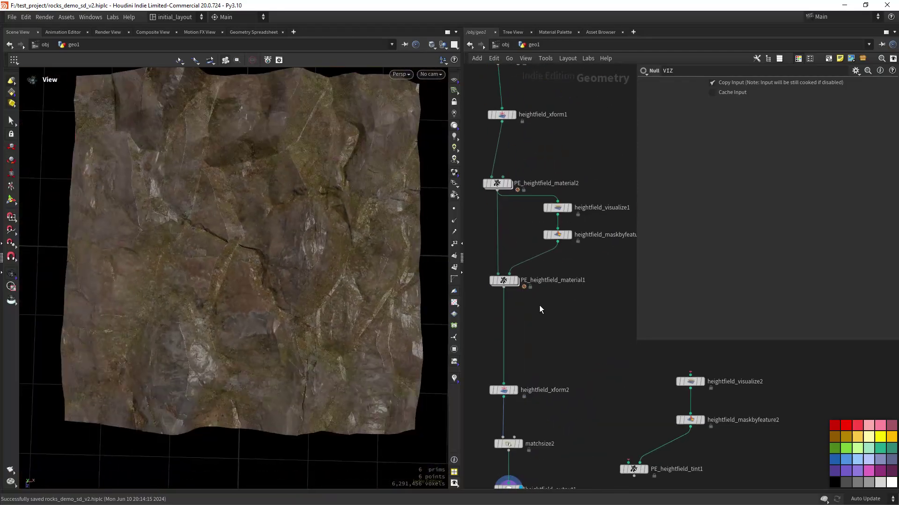
{"action": "scroll", "coordinate": [600, 185], "scroll_direction": "down", "scroll_amount": 3}
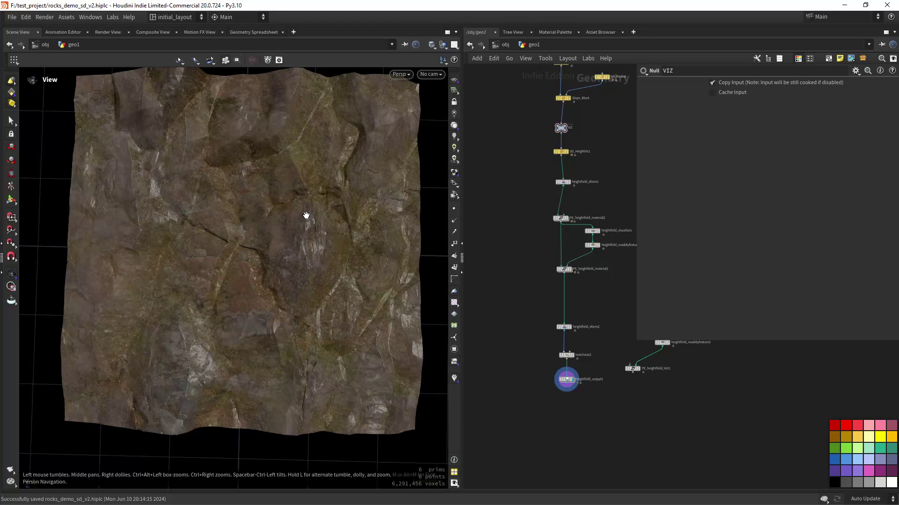
{"action": "scroll", "coordinate": [587, 155], "scroll_direction": "down", "scroll_amount": 3}
Step: Display the circle1 node at the start of the network, frame it in the viewport and show its parameters
{"action": "middle_click_drag", "start_coordinate": [605, 136], "coordinate": [567, 376]}
{"action": "scroll", "coordinate": [552, 139], "scroll_direction": "up", "scroll_amount": 6}
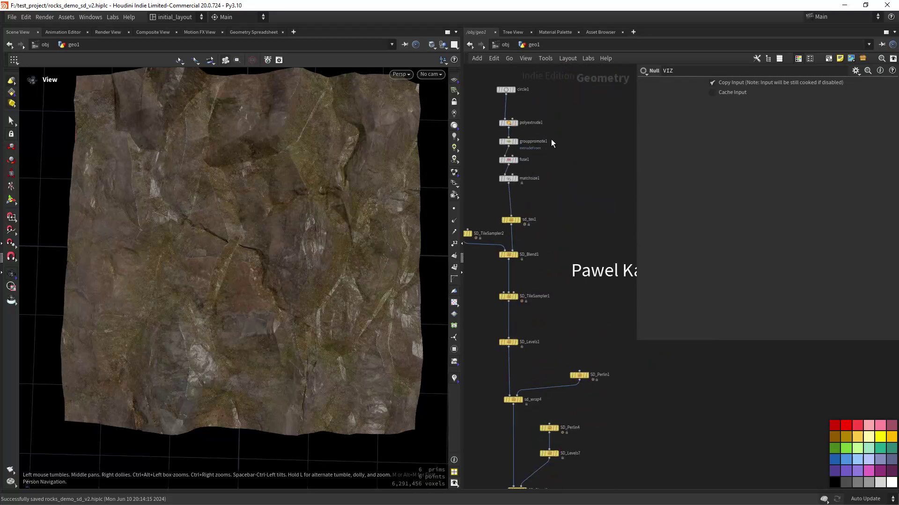
{"action": "middle_click_drag", "start_coordinate": [560, 183], "coordinate": [583, 205]}
{"action": "left_click", "coordinate": [561, 190]}
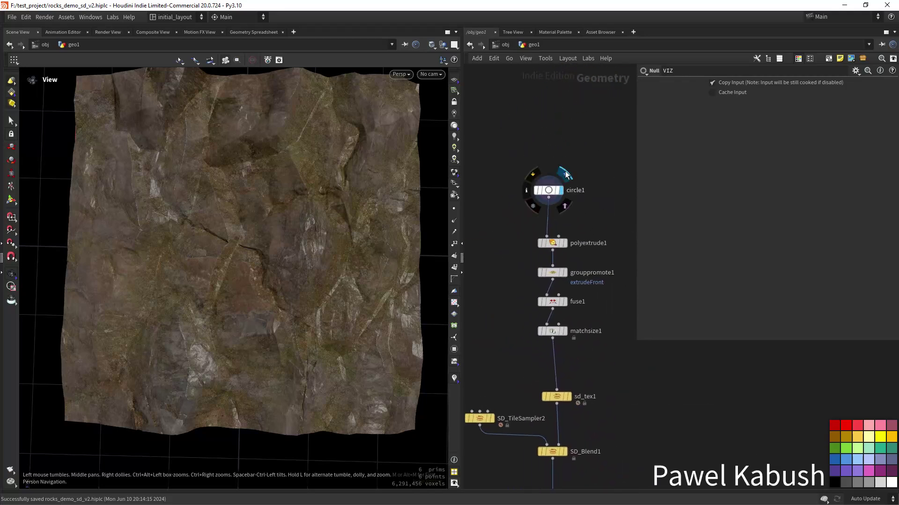
{"action": "key", "text": "f"}
{"action": "left_click_drag", "start_coordinate": [286, 289], "coordinate": [342, 299]}
{"action": "left_click_drag", "start_coordinate": [501, 146], "coordinate": [610, 213]}
Step: Display polyextrude1, frame the extruded pentagon in the viewport and show the node's parameters
{"action": "middle_click_drag", "start_coordinate": [603, 219], "coordinate": [574, 190]}
{"action": "scroll", "coordinate": [583, 187], "scroll_direction": "up", "scroll_amount": 1}
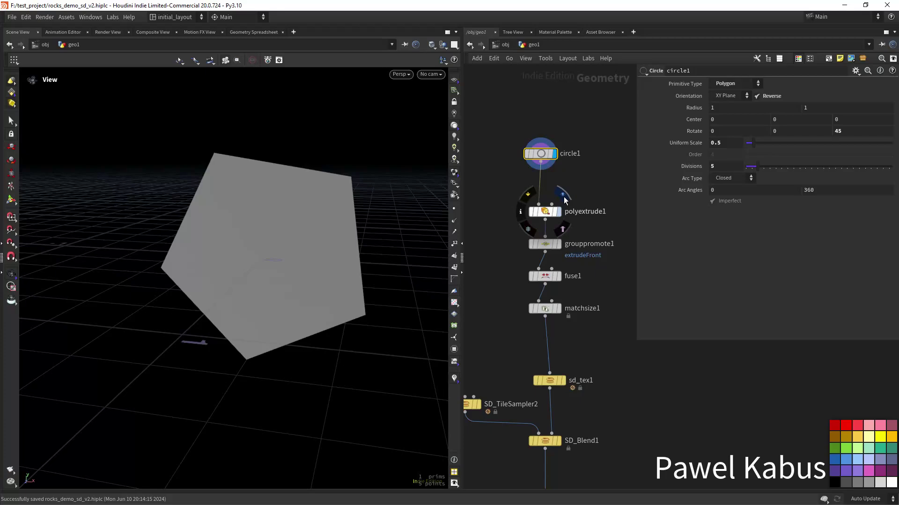
{"action": "left_click", "coordinate": [558, 211]}
{"action": "key", "text": "f"}
{"action": "left_click_drag", "start_coordinate": [318, 287], "coordinate": [339, 307]}
{"action": "left_click", "coordinate": [543, 211]}
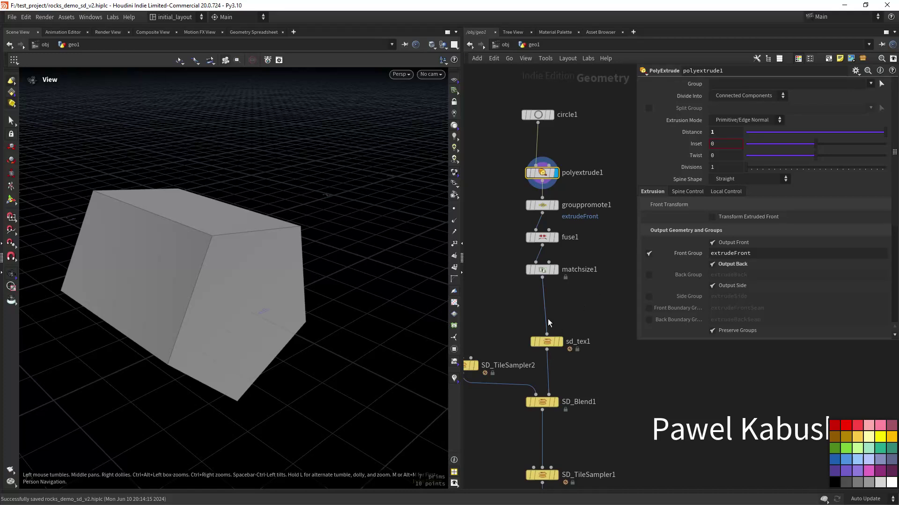
Step: Step the viewport display through the grouppromote1, fuse1 and matchsize1 nodes
{"action": "middle_click_drag", "start_coordinate": [580, 297], "coordinate": [580, 352]}
{"action": "scroll", "coordinate": [574, 329], "scroll_direction": "up", "scroll_amount": 3}
{"action": "scroll", "coordinate": [573, 317], "scroll_direction": "down", "scroll_amount": 2}
{"action": "left_click", "coordinate": [555, 250]}
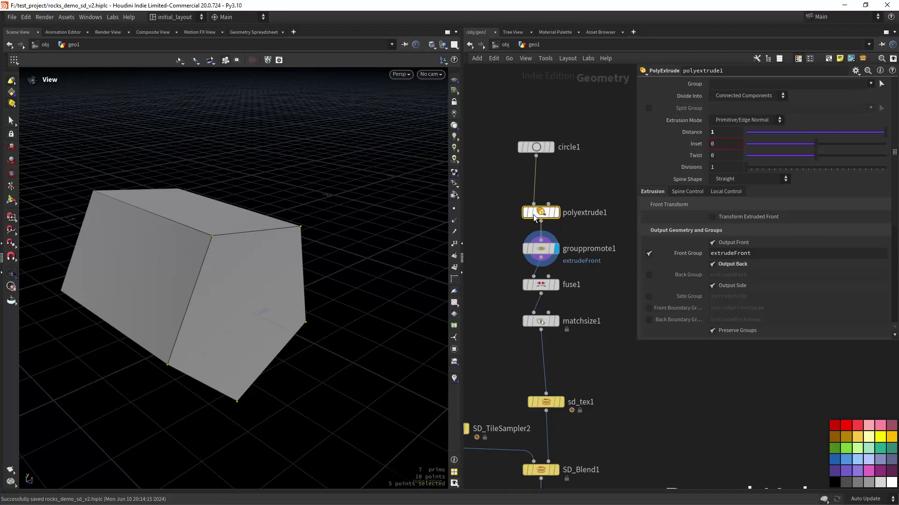
{"action": "left_click", "coordinate": [556, 285]}
{"action": "left_click", "coordinate": [555, 321]}
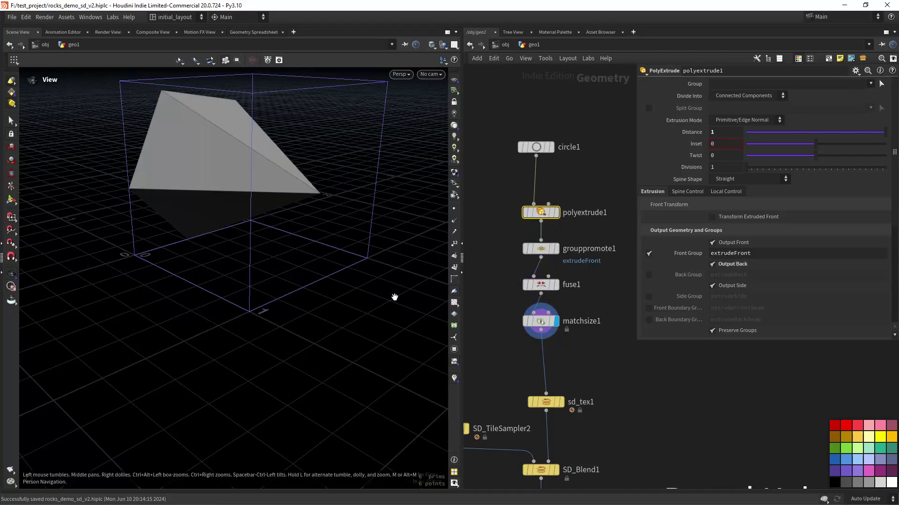
Step: Examine the matchsize1 pyramid shape and its unit bounding box from several angles
{"action": "left_click_drag", "start_coordinate": [395, 297], "coordinate": [336, 275]}
{"action": "right_click_drag", "start_coordinate": [336, 276], "coordinate": [303, 296]}
{"action": "middle_click_drag", "start_coordinate": [303, 296], "coordinate": [268, 328]}
{"action": "right_click_drag", "start_coordinate": [268, 327], "coordinate": [269, 267]}
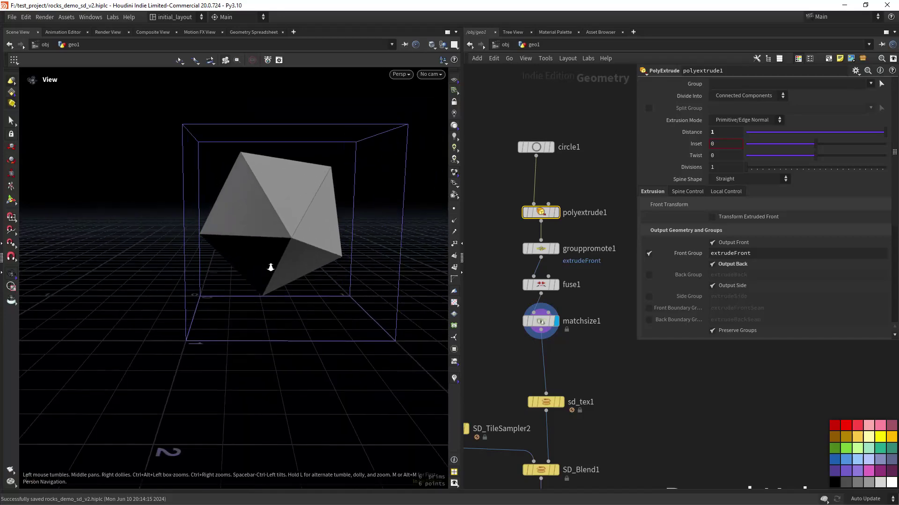
{"action": "middle_click_drag", "start_coordinate": [307, 260], "coordinate": [264, 297]}
{"action": "right_click_drag", "start_coordinate": [192, 332], "coordinate": [257, 300]}
{"action": "middle_click_drag", "start_coordinate": [257, 301], "coordinate": [228, 314]}
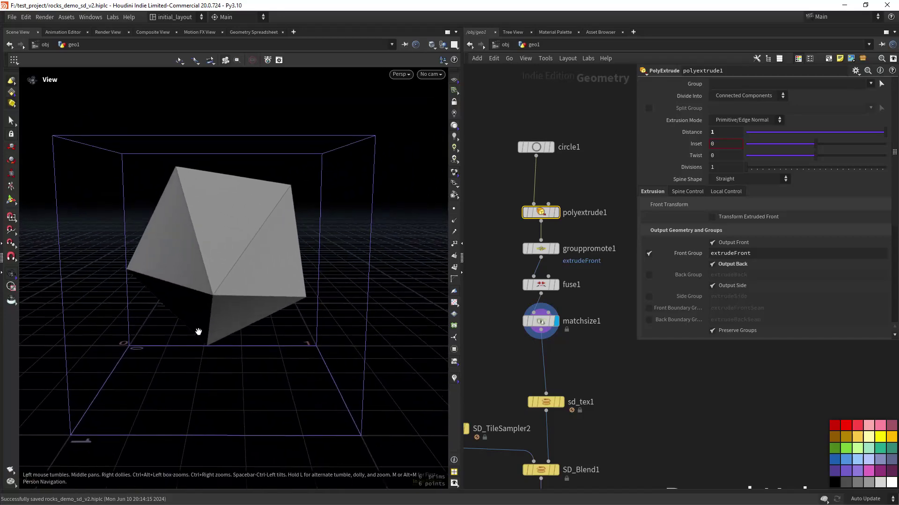
{"action": "right_click_drag", "start_coordinate": [285, 321], "coordinate": [276, 349]}
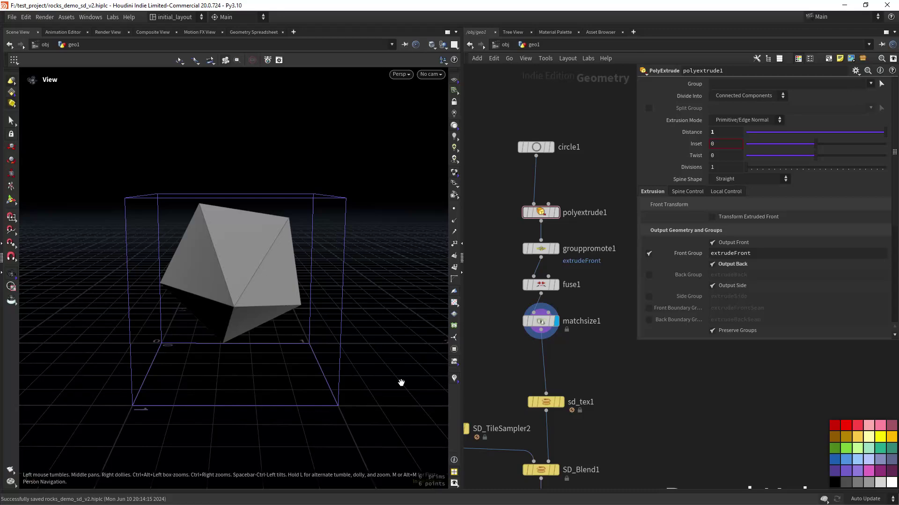
{"action": "right_click_drag", "start_coordinate": [337, 348], "coordinate": [330, 373]}
Step: Display sd_tex1 and compare its texture with Grayscale Vis turned off and back on
{"action": "middle_click_drag", "start_coordinate": [500, 363], "coordinate": [499, 317]}
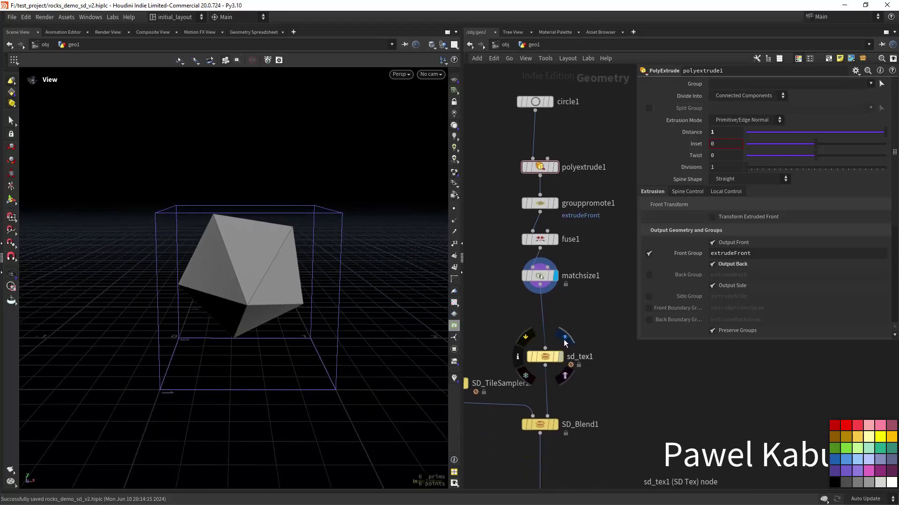
{"action": "left_click", "coordinate": [560, 356]}
{"action": "left_click_drag", "start_coordinate": [382, 324], "coordinate": [304, 309]}
{"action": "left_click", "coordinate": [545, 356]}
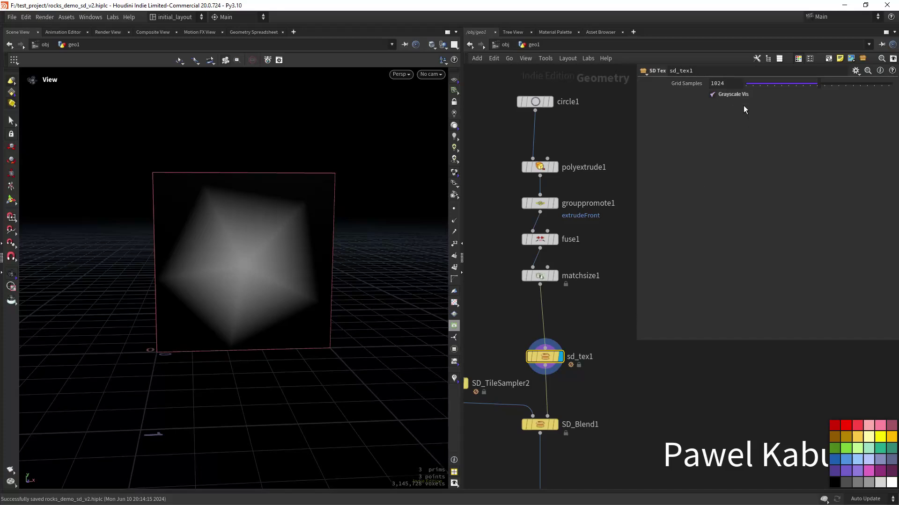
{"action": "left_click", "coordinate": [740, 93]}
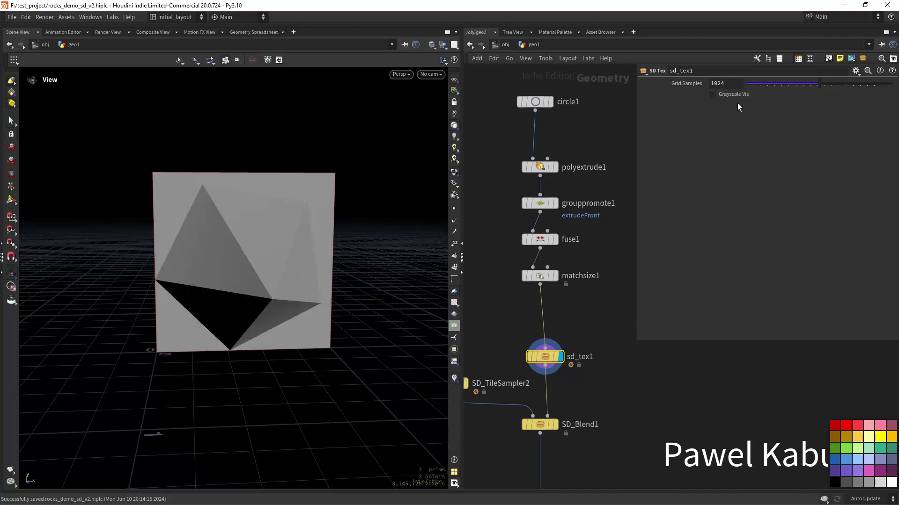
{"action": "left_click_drag", "start_coordinate": [367, 297], "coordinate": [295, 263]}
{"action": "left_click", "coordinate": [712, 94]}
{"action": "right_click_drag", "start_coordinate": [296, 263], "coordinate": [345, 294]}
{"action": "middle_click_drag", "start_coordinate": [345, 294], "coordinate": [275, 302]}
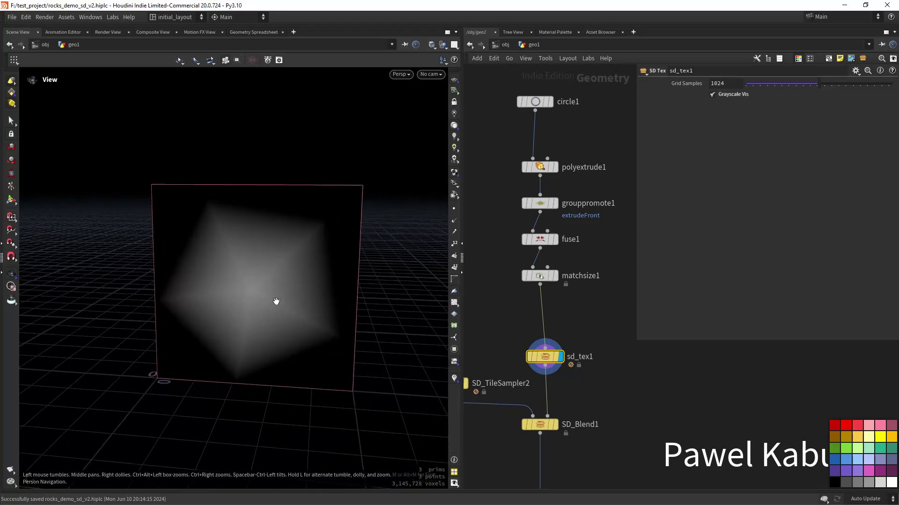
{"action": "left_click_drag", "start_coordinate": [275, 303], "coordinate": [281, 272]}
Step: Display the SD_TileSampler2 gradient and review its rotation, shape and generation parameters
{"action": "scroll", "coordinate": [510, 323], "scroll_direction": "down", "scroll_amount": 2}
{"action": "middle_click_drag", "start_coordinate": [467, 357], "coordinate": [511, 276]}
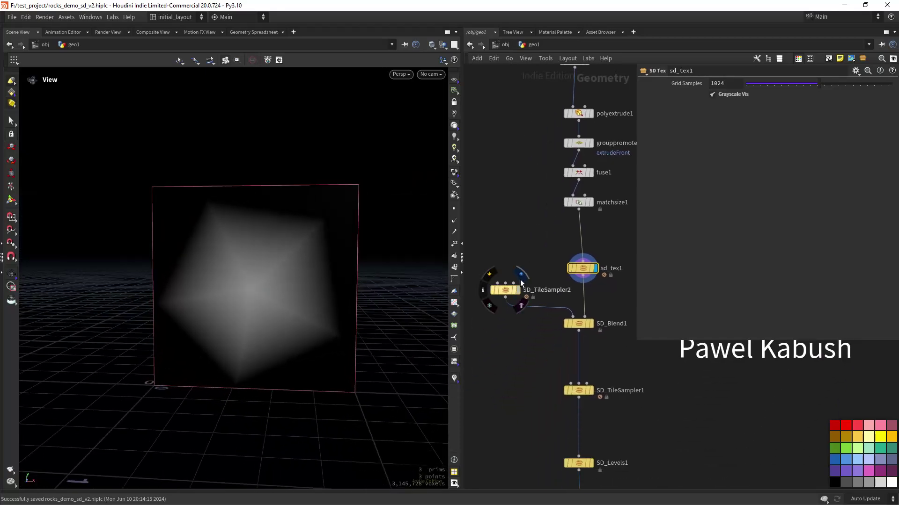
{"action": "left_click", "coordinate": [521, 280]}
{"action": "left_click_drag", "start_coordinate": [513, 326], "coordinate": [513, 327]}
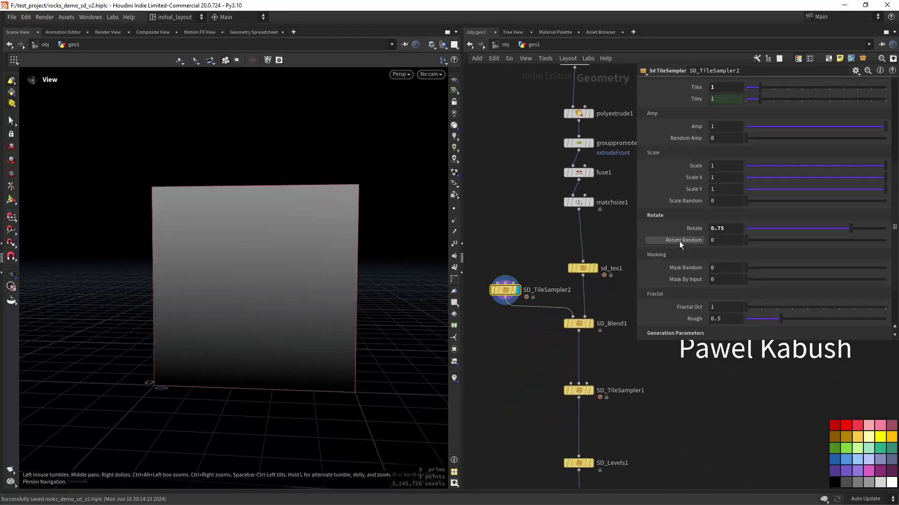
{"action": "left_click_drag", "start_coordinate": [897, 217], "coordinate": [877, 287]}
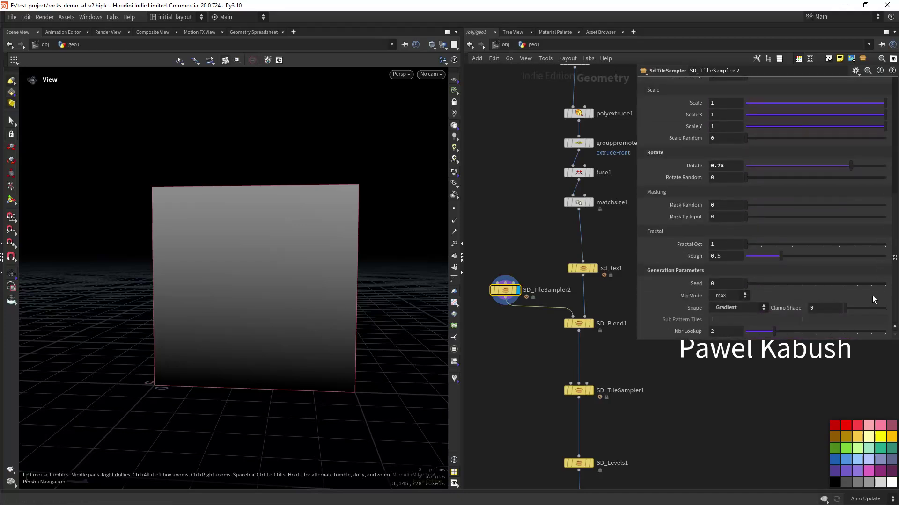
Step: Display SD_Blend1, which combines the pyramid texture with the gradient, and show its blend parameters
{"action": "left_click", "coordinate": [592, 324]}
{"action": "mouse_move", "coordinate": [302, 295]}
{"action": "left_mouse_down"}
{"action": "mouse_move", "coordinate": [271, 307]}
{"action": "mouse_move", "coordinate": [286, 297]}
{"action": "left_mouse_up"}
{"action": "middle_click_drag", "start_coordinate": [523, 354], "coordinate": [503, 333]}
{"action": "left_click", "coordinate": [558, 302]}
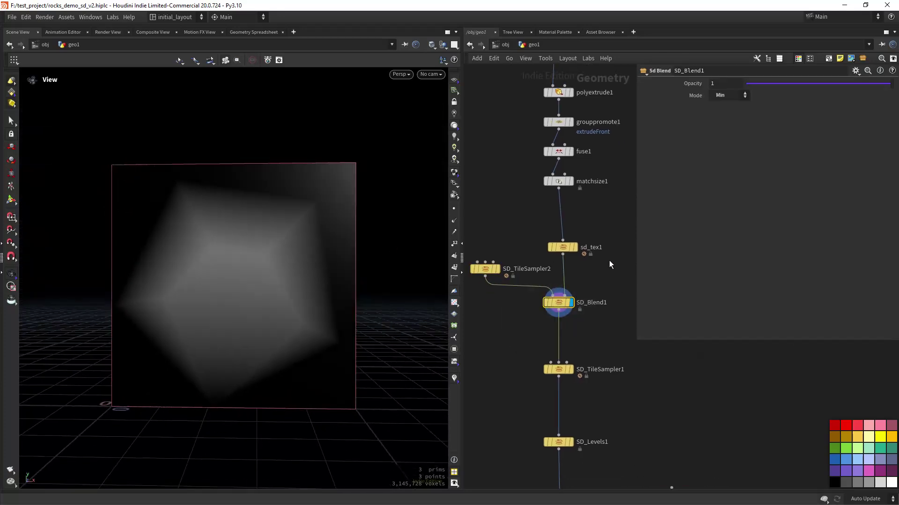
Step: Display the tiled pattern of SD_TileSampler1 and show the node's parameters
{"action": "middle_click_drag", "start_coordinate": [514, 385], "coordinate": [500, 325]}
{"action": "mouse_move", "coordinate": [558, 309]}
{"action": "left_click", "coordinate": [562, 293]}
{"action": "left_click", "coordinate": [544, 311]}
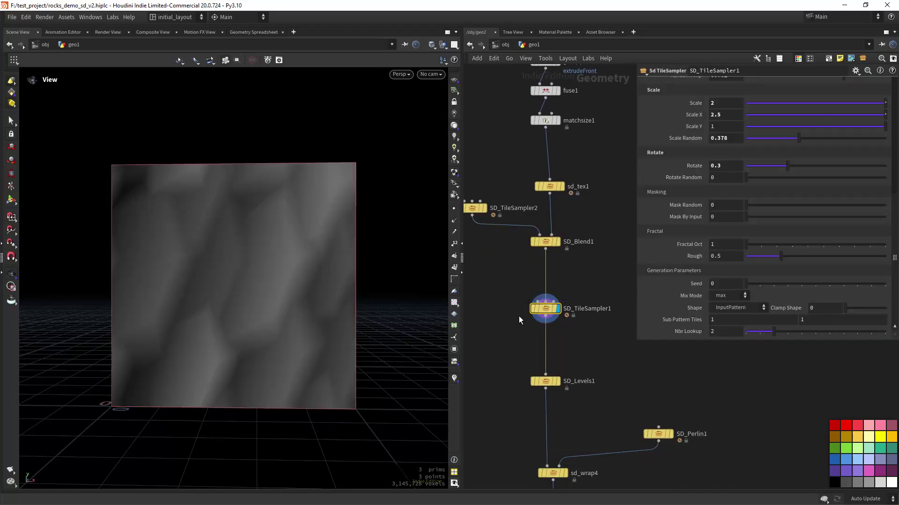
{"action": "left_click_drag", "start_coordinate": [351, 293], "coordinate": [327, 285]}
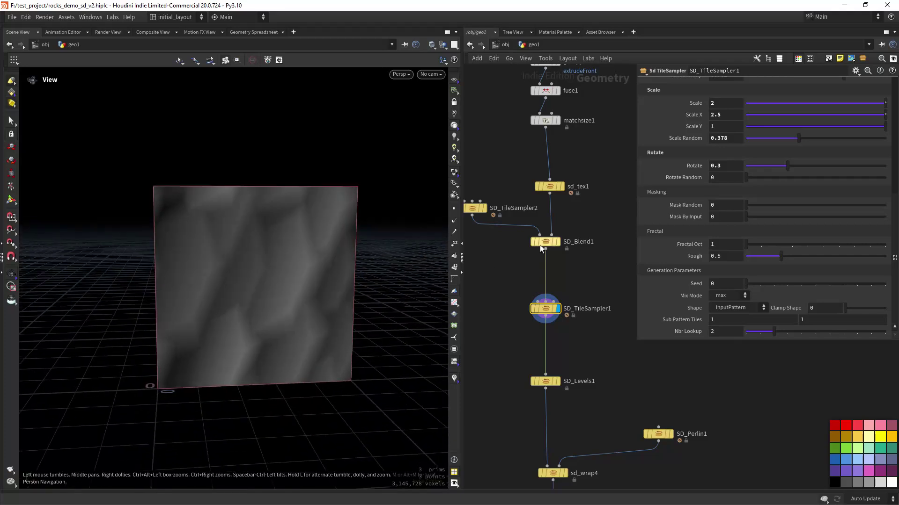
Step: Review SD_TileSampler1's tiling, offset, disorder, scale, rotation and input shape settings
{"action": "left_click_drag", "start_coordinate": [897, 241], "coordinate": [896, 169]}
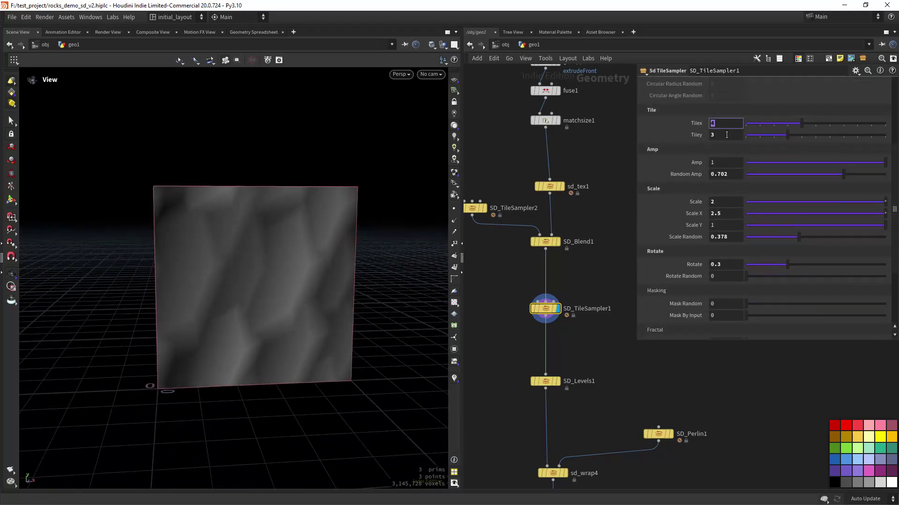
{"action": "left_click", "coordinate": [726, 135]}
{"action": "left_click_drag", "start_coordinate": [895, 219], "coordinate": [888, 124]}
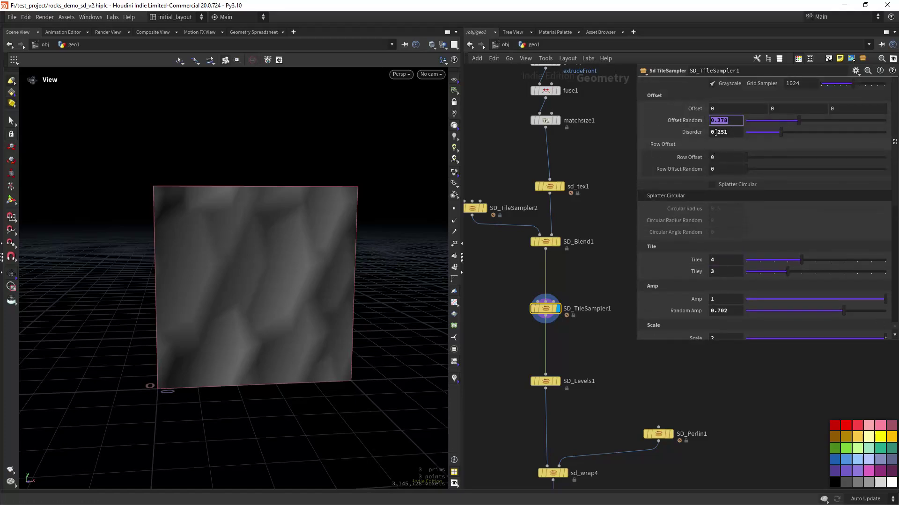
{"action": "left_click_drag", "start_coordinate": [896, 155], "coordinate": [895, 221]}
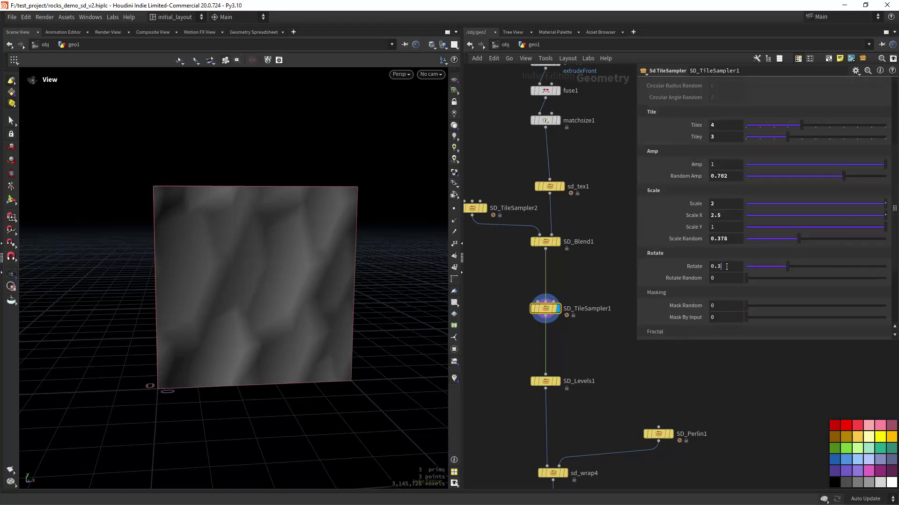
{"action": "left_click_drag", "start_coordinate": [894, 186], "coordinate": [891, 263]}
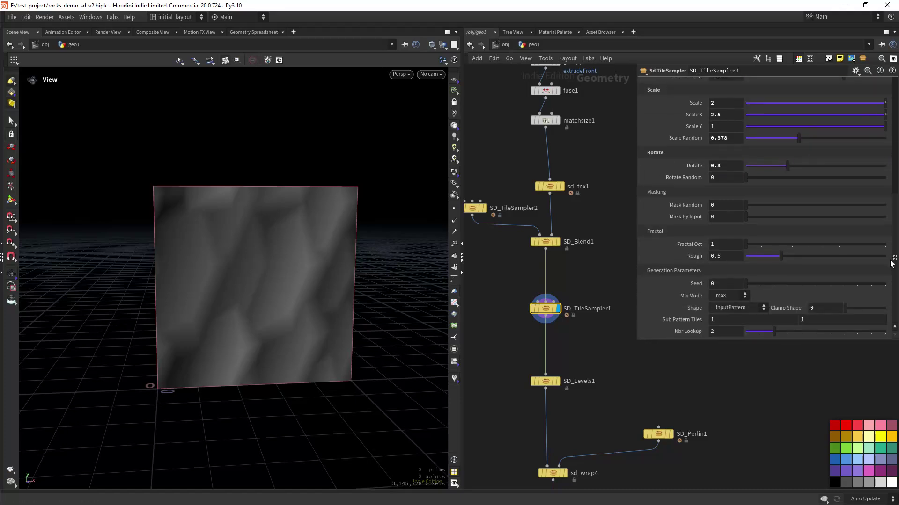
{"action": "left_click", "coordinate": [741, 311]}
{"action": "left_click", "coordinate": [743, 306]}
Step: Display the SD_Levels1 node to view the pattern with its levels adjusted
{"action": "scroll", "coordinate": [568, 284], "scroll_direction": "up", "scroll_amount": 3}
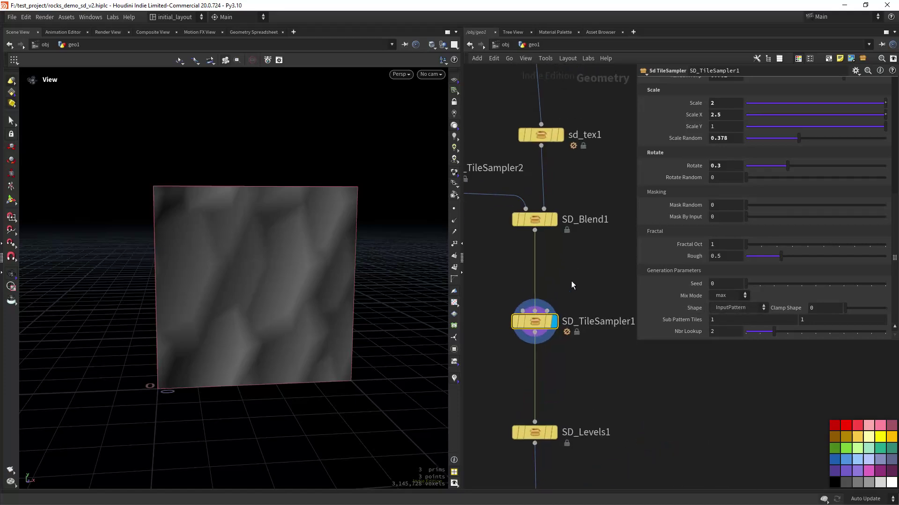
{"action": "scroll", "coordinate": [580, 330], "scroll_direction": "down", "scroll_amount": 2}
{"action": "middle_click_drag", "start_coordinate": [577, 359], "coordinate": [574, 272]}
{"action": "scroll", "coordinate": [580, 289], "scroll_direction": "up", "scroll_amount": 1}
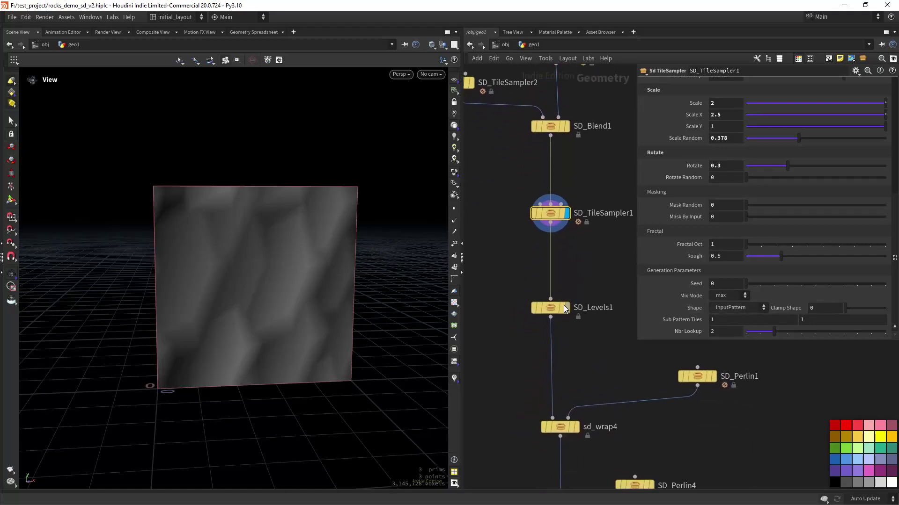
{"action": "mouse_move", "coordinate": [565, 306]}
{"action": "left_click", "coordinate": [570, 290]}
Step: Move the VIZ null and SD_HeightVis1 beside the main chain and wire SD_Levels1's output into VIZ
{"action": "scroll", "coordinate": [586, 348], "scroll_direction": "down", "scroll_amount": 6}
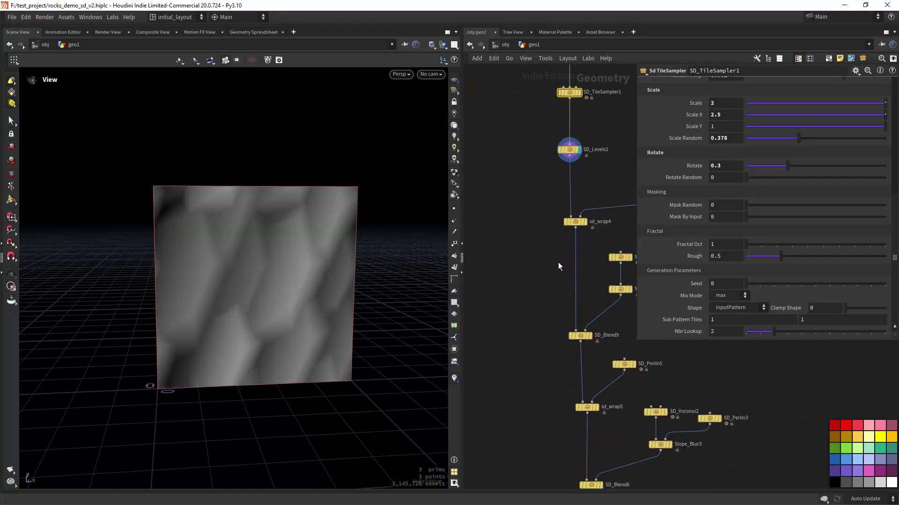
{"action": "scroll", "coordinate": [522, 339], "scroll_direction": "up", "scroll_amount": 5}
{"action": "left_click_drag", "start_coordinate": [518, 306], "coordinate": [637, 378]}
{"action": "left_click_drag", "start_coordinate": [580, 362], "coordinate": [478, 323]}
{"action": "left_click", "coordinate": [496, 253]}
{"action": "middle_click_drag", "start_coordinate": [494, 237], "coordinate": [540, 297]}
{"action": "left_click", "coordinate": [521, 337]}
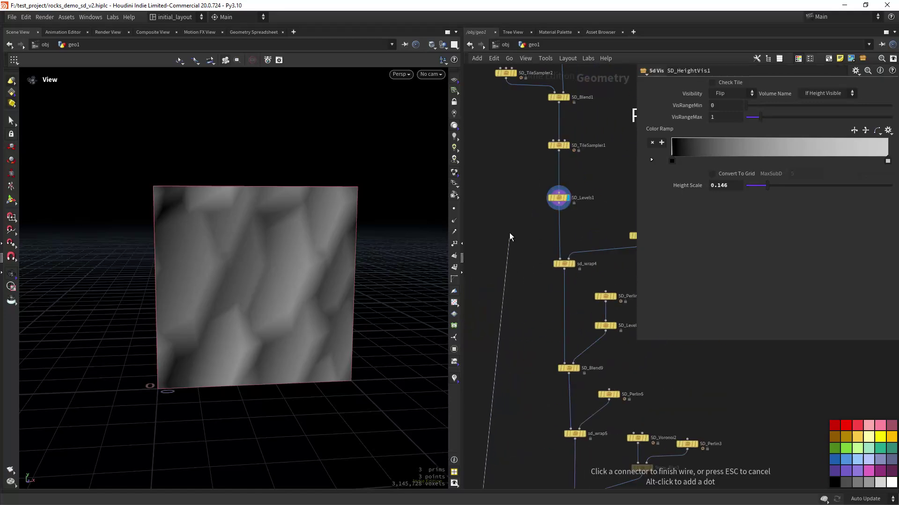
{"action": "left_click", "coordinate": [559, 203]}
{"action": "middle_click_drag", "start_coordinate": [498, 356], "coordinate": [555, 117]}
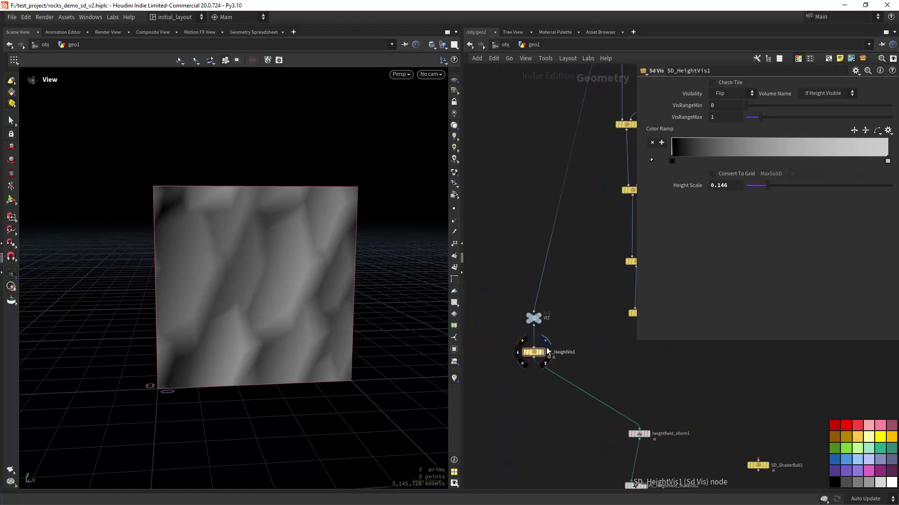
Step: Display SD_HeightVis1 to view the leveled pattern as a 3D height surface
{"action": "left_click", "coordinate": [546, 352]}
{"action": "left_click_drag", "start_coordinate": [357, 317], "coordinate": [323, 317]}
{"action": "scroll", "coordinate": [526, 194], "scroll_direction": "down", "scroll_amount": 1}
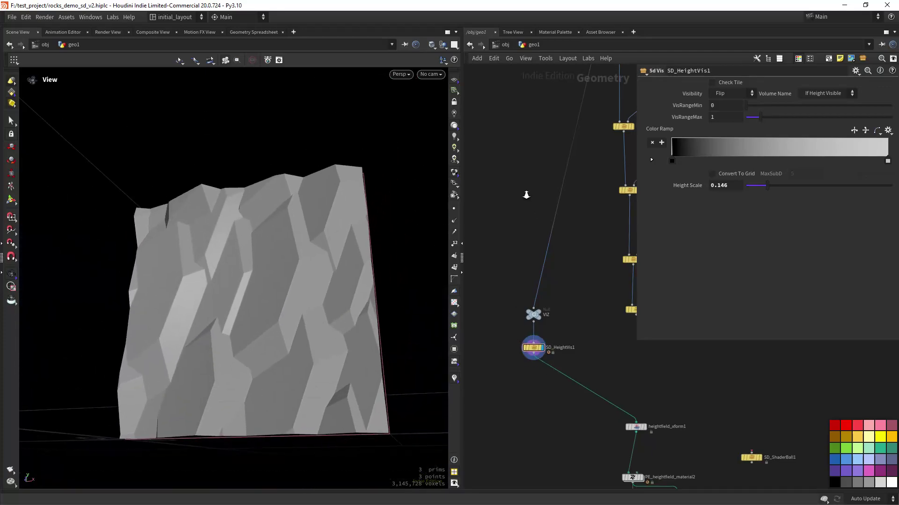
Step: Toggle the bypass of SD_Levels1 on and off to compare its effect on the surface
{"action": "right_click_drag", "start_coordinate": [527, 194], "coordinate": [522, 140]}
{"action": "middle_click_drag", "start_coordinate": [522, 140], "coordinate": [487, 271]}
{"action": "right_click_drag", "start_coordinate": [490, 216], "coordinate": [557, 250]}
{"action": "middle_click_drag", "start_coordinate": [557, 250], "coordinate": [488, 195]}
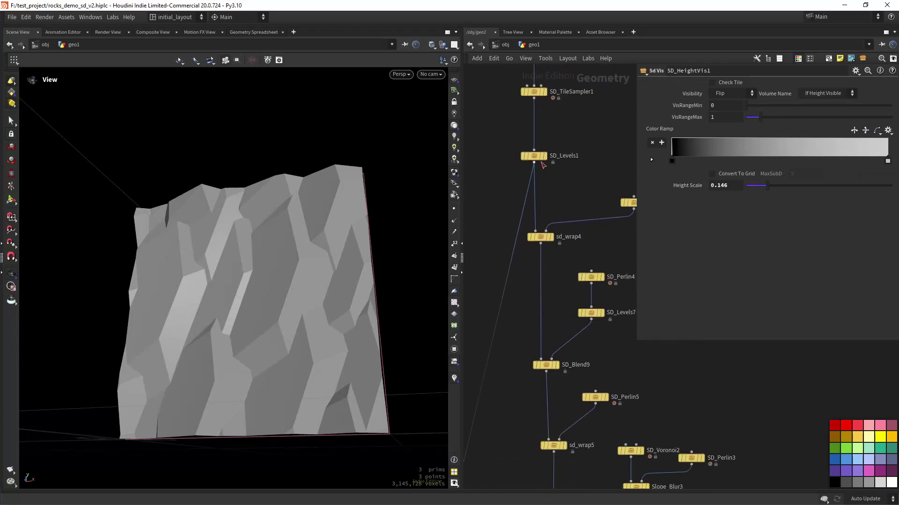
{"action": "left_click", "coordinate": [521, 144]}
{"action": "left_click", "coordinate": [522, 145]}
Step: Display the sd_wrap4 node and wire its output into VIZ
{"action": "middle_click_drag", "start_coordinate": [556, 188], "coordinate": [554, 151]}
{"action": "left_click", "coordinate": [551, 187]}
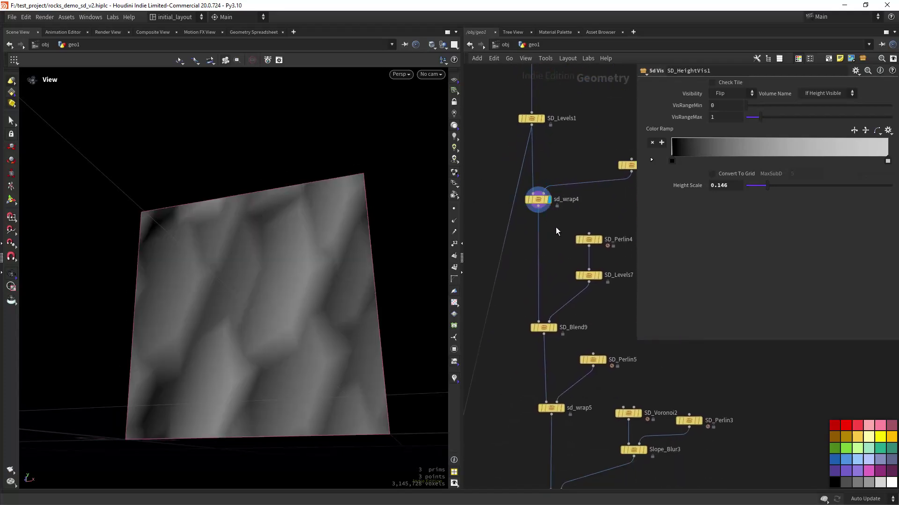
{"action": "mouse_move", "coordinate": [524, 184]}
{"action": "left_click_drag", "start_coordinate": [510, 215], "coordinate": [532, 222]}
Step: Display SD_HeightVis1 to view the sd_wrap4 warp as a 3D height surface
{"action": "middle_click_drag", "start_coordinate": [496, 328], "coordinate": [577, 88]}
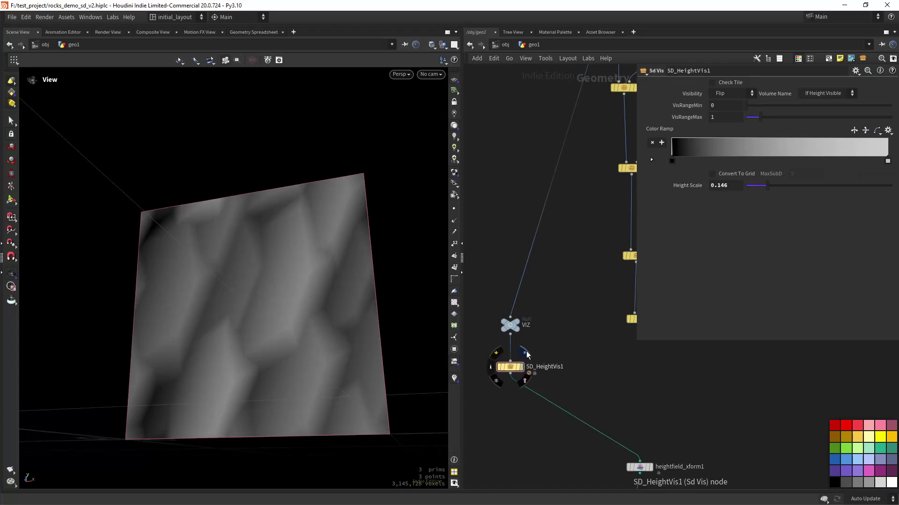
{"action": "left_click", "coordinate": [525, 353]}
{"action": "key", "text": "h"}
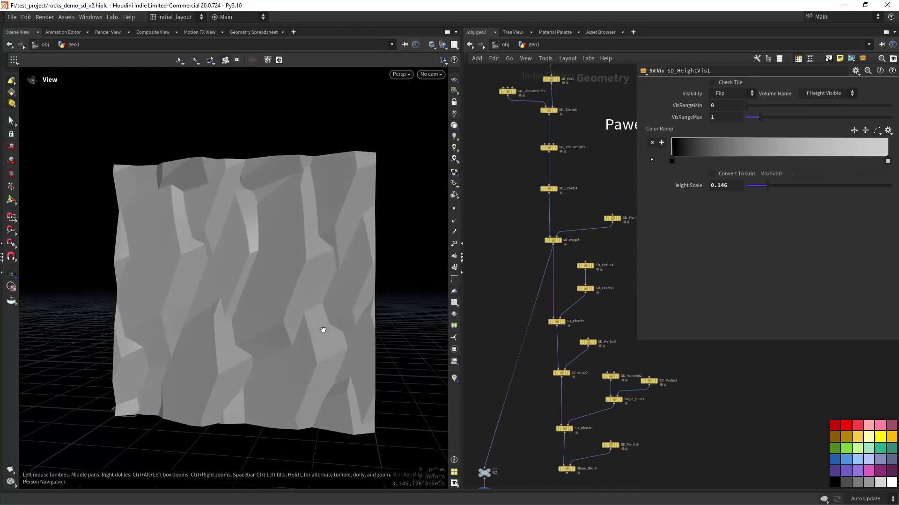
{"action": "left_click_drag", "start_coordinate": [322, 330], "coordinate": [325, 326]}
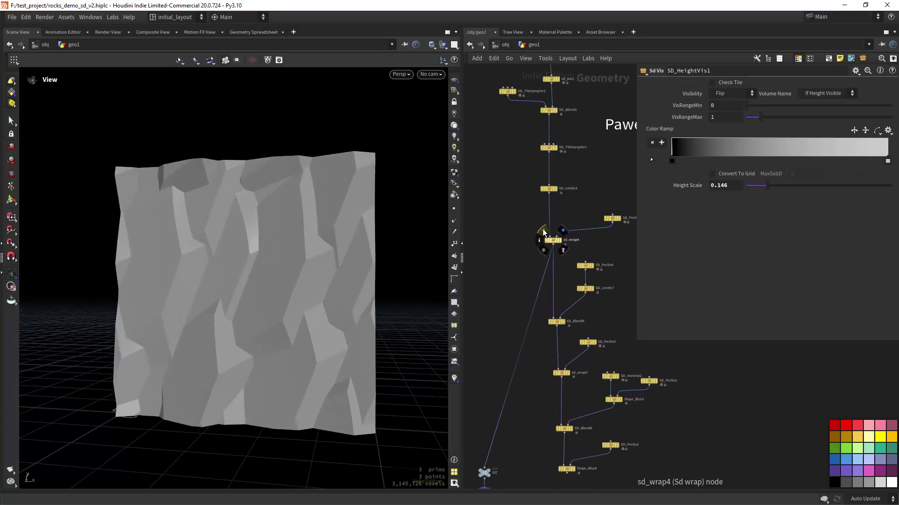
Step: Wire SD_Blend9's output into VIZ and examine the blended rock surface up close
{"action": "scroll", "coordinate": [552, 311], "scroll_direction": "up", "scroll_amount": 4}
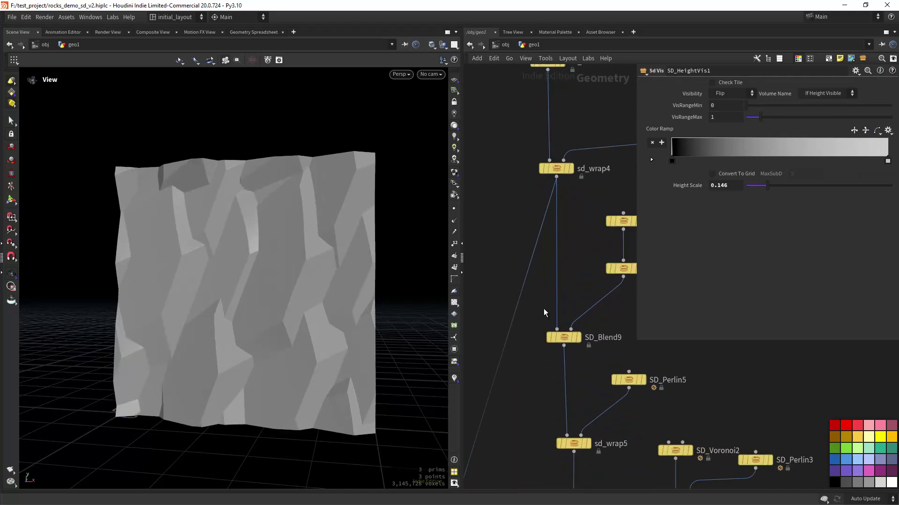
{"action": "left_click_drag", "start_coordinate": [500, 274], "coordinate": [542, 316]}
{"action": "left_click_drag", "start_coordinate": [325, 341], "coordinate": [293, 315]}
{"action": "right_click_drag", "start_coordinate": [293, 315], "coordinate": [323, 247]}
{"action": "left_click_drag", "start_coordinate": [323, 248], "coordinate": [309, 234]}
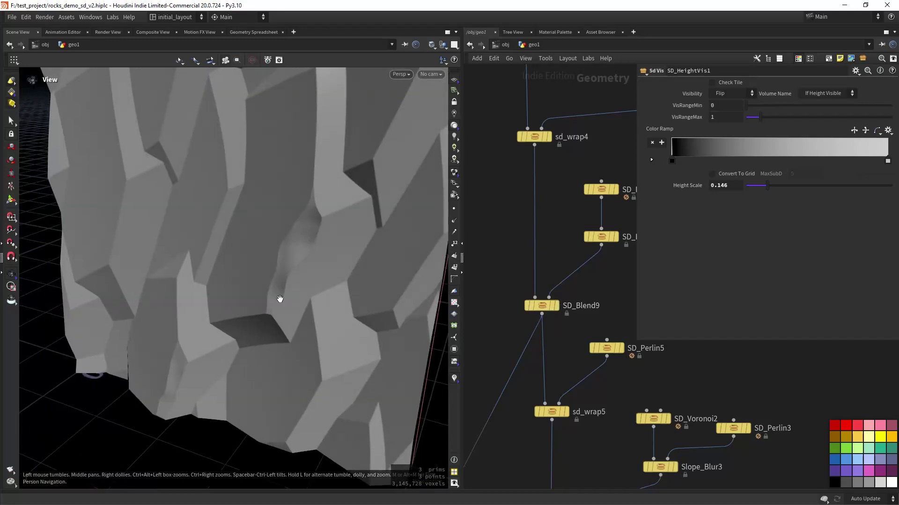
{"action": "right_click_drag", "start_coordinate": [334, 246], "coordinate": [287, 317]}
{"action": "left_click_drag", "start_coordinate": [287, 317], "coordinate": [307, 297]}
Step: Display SD_Blend9 to view the warped pattern blended with the SD_Perlin4 and SD_Levels7 branch
{"action": "scroll", "coordinate": [349, 285], "scroll_direction": "down", "scroll_amount": 2}
{"action": "mouse_move", "coordinate": [600, 280]}
{"action": "middle_mouse_down"}
{"action": "mouse_move", "coordinate": [543, 309]}
{"action": "mouse_move", "coordinate": [587, 272]}
{"action": "middle_mouse_up"}
{"action": "left_click", "coordinate": [564, 200]}
{"action": "left_click", "coordinate": [565, 246]}
{"action": "left_click", "coordinate": [541, 265]}
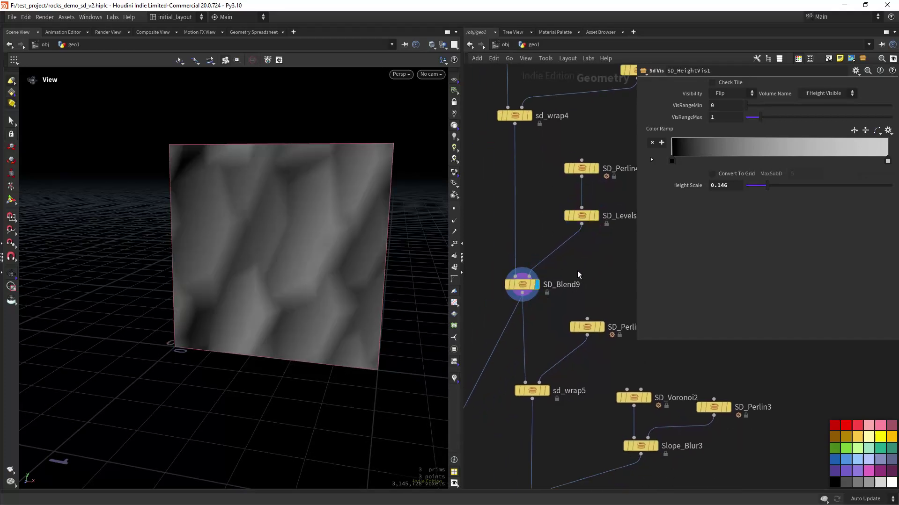
Step: Return the display to SD_HeightVis1 and show SD_Blend9's opacity and mode parameters
{"action": "scroll", "coordinate": [578, 271], "scroll_direction": "down", "scroll_amount": 3}
{"action": "middle_click_drag", "start_coordinate": [507, 418], "coordinate": [497, 372]}
{"action": "left_click", "coordinate": [557, 288]}
{"action": "left_click_drag", "start_coordinate": [556, 259], "coordinate": [557, 261]}
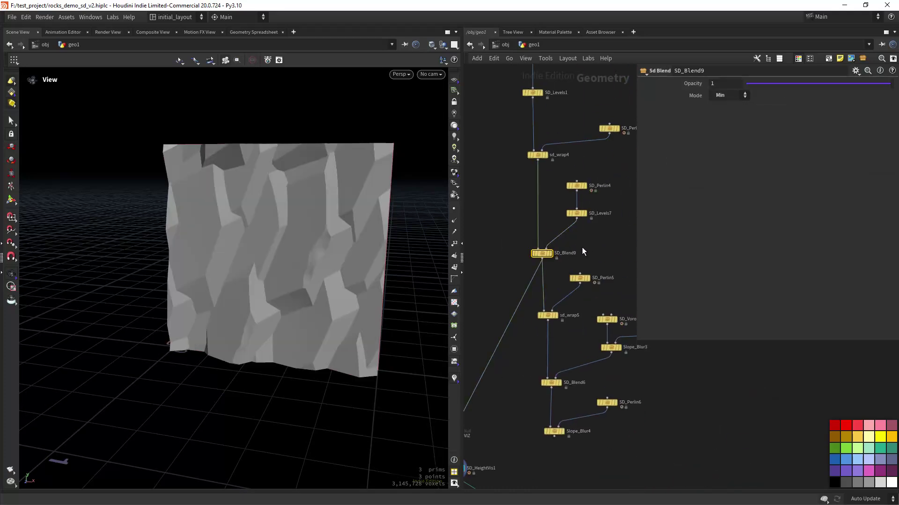
Step: Try an Out Min of 0.667 on SD_Levels7 and undo the change
{"action": "scroll", "coordinate": [582, 252], "scroll_direction": "up", "scroll_amount": 2}
{"action": "left_click_drag", "start_coordinate": [606, 227], "coordinate": [560, 195]}
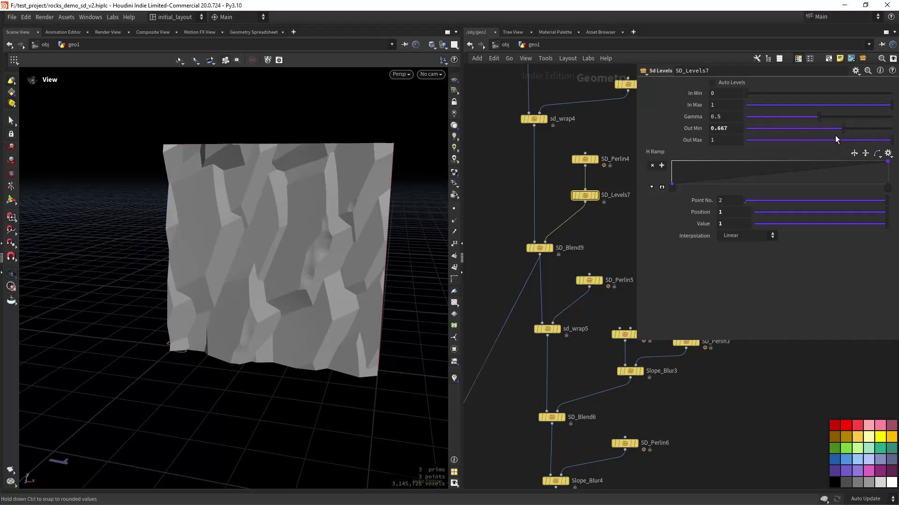
{"action": "mouse_move", "coordinate": [835, 139]}
{"action": "left_mouse_down"}
{"action": "mouse_move", "coordinate": [808, 141]}
{"action": "mouse_move", "coordinate": [842, 138]}
{"action": "left_mouse_up"}
{"action": "key", "text": "ctrl+z"}
Step: Wire sd_wrap5's output into VIZ and toggle the node's bypass to compare its effect
{"action": "middle_click_drag", "start_coordinate": [600, 237], "coordinate": [611, 120]}
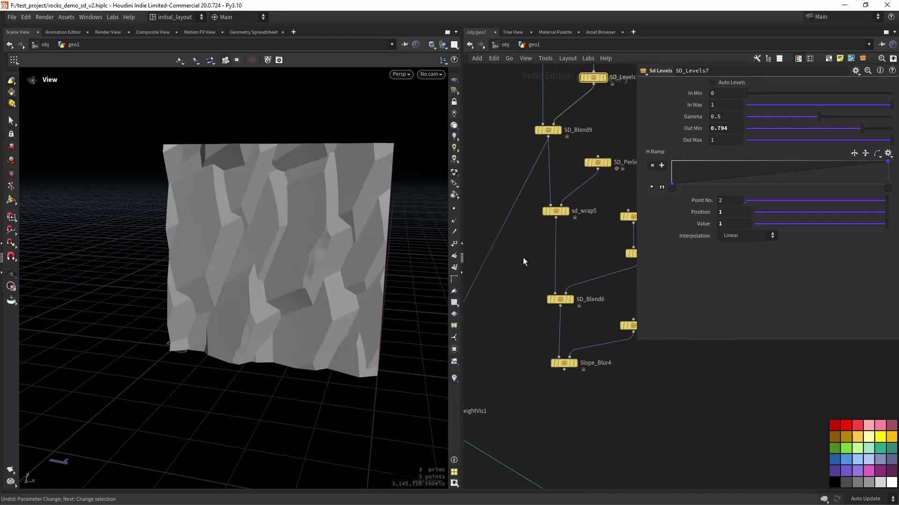
{"action": "left_click_drag", "start_coordinate": [514, 212], "coordinate": [555, 219]}
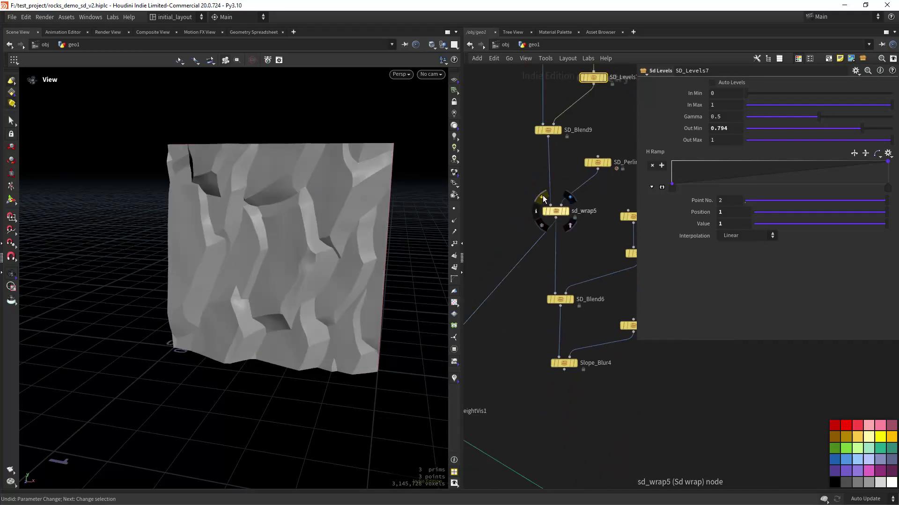
{"action": "left_click", "coordinate": [543, 199]}
{"action": "left_click", "coordinate": [542, 198]}
{"action": "left_click", "coordinate": [541, 197]}
{"action": "left_click", "coordinate": [542, 198]}
{"action": "left_click", "coordinate": [543, 199]}
{"action": "left_click", "coordinate": [543, 198]}
Step: Display SD_Perlin5, sd_wrap5 and finally SD_HeightVis1 to compare the noise input with the warped result
{"action": "left_click", "coordinate": [611, 147]}
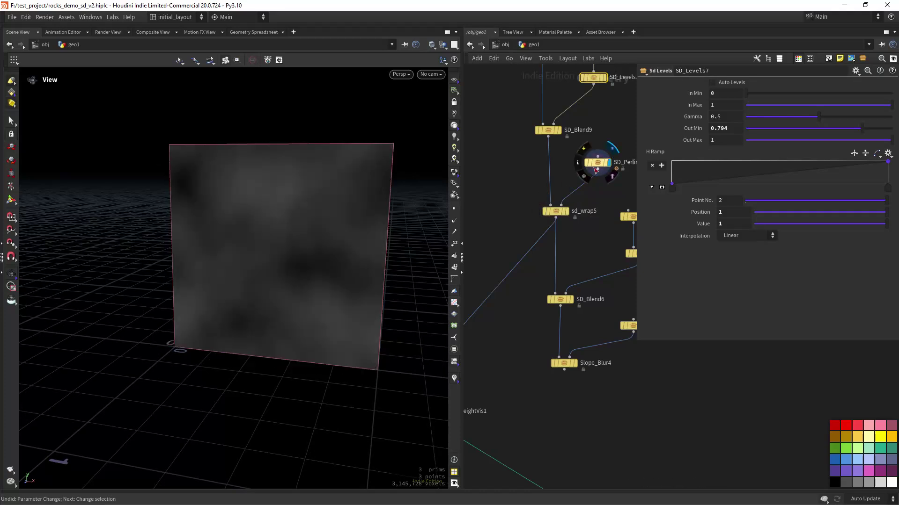
{"action": "left_click", "coordinate": [569, 196]}
{"action": "middle_click_drag", "start_coordinate": [508, 330], "coordinate": [583, 253]}
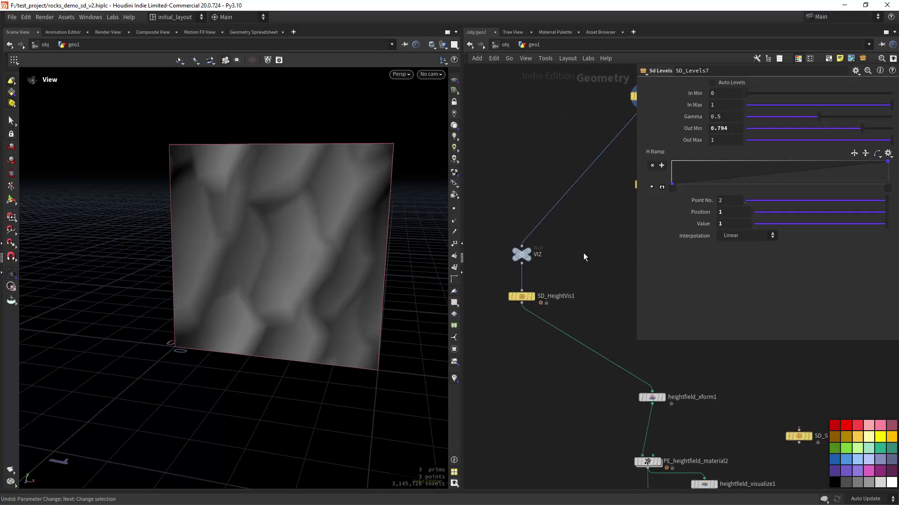
{"action": "left_click", "coordinate": [532, 297]}
Step: Show sd_wrap5's parameters and toggle its Angle option off and back on
{"action": "middle_click_drag", "start_coordinate": [587, 219], "coordinate": [483, 353]}
{"action": "left_click_drag", "start_coordinate": [497, 212], "coordinate": [562, 241]}
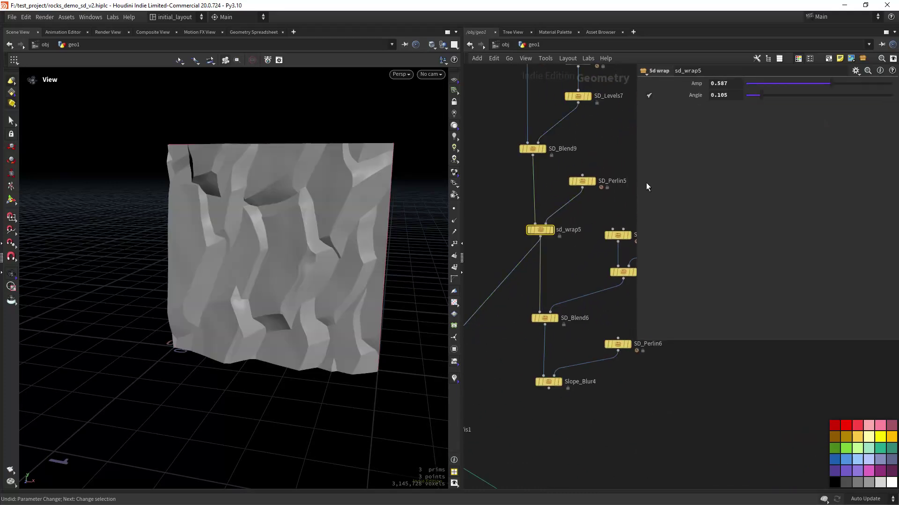
{"action": "left_click", "coordinate": [645, 97]}
{"action": "left_click", "coordinate": [645, 97]}
Step: Display the SD_Blend6 node and wire its output into VIZ
{"action": "scroll", "coordinate": [572, 257], "scroll_direction": "down", "scroll_amount": 6}
{"action": "scroll", "coordinate": [536, 317], "scroll_direction": "up", "scroll_amount": 2}
{"action": "middle_click_drag", "start_coordinate": [548, 307], "coordinate": [520, 306]}
{"action": "scroll", "coordinate": [529, 292], "scroll_direction": "up", "scroll_amount": 1}
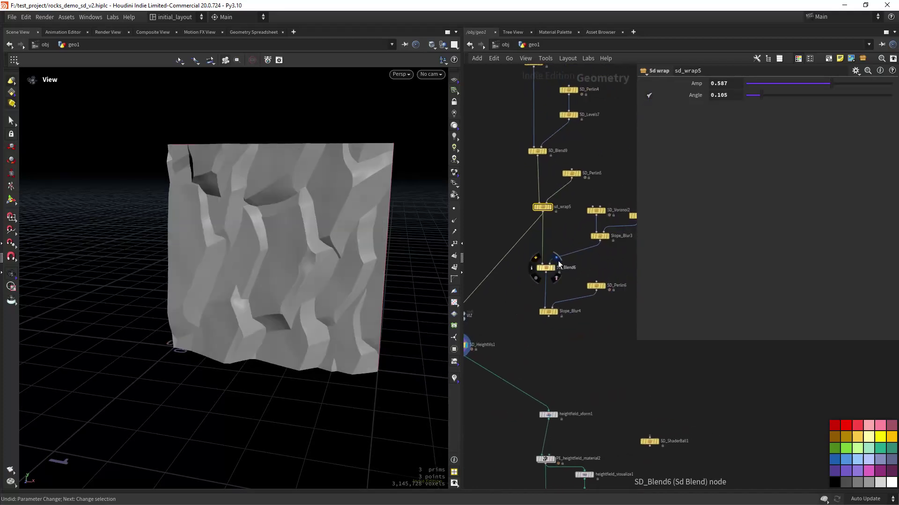
{"action": "left_click", "coordinate": [557, 257]}
{"action": "left_click_drag", "start_coordinate": [509, 253], "coordinate": [556, 275]}
Step: Display SD_HeightVis1 and examine the surface detail added by SD_Blend6 up close
{"action": "middle_click_drag", "start_coordinate": [518, 311], "coordinate": [544, 291]}
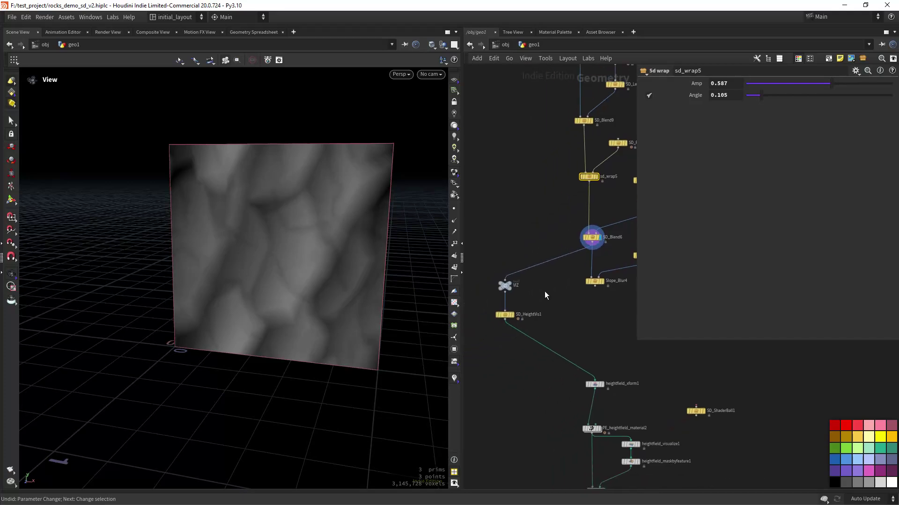
{"action": "left_click", "coordinate": [512, 317]}
{"action": "middle_click_drag", "start_coordinate": [565, 260], "coordinate": [493, 300]}
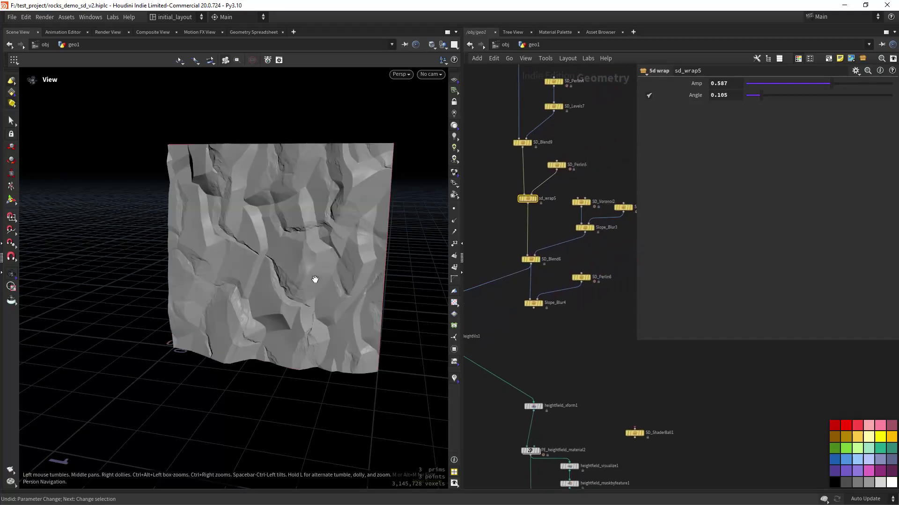
{"action": "scroll", "coordinate": [318, 261], "scroll_direction": "up", "scroll_amount": 3}
{"action": "left_click_drag", "start_coordinate": [287, 271], "coordinate": [434, 258]}
Step: Review SD_Voronoi2's result and parameters, and view the SD_Perlin3 and Slope_Blur3 branch
{"action": "left_click", "coordinate": [589, 201]}
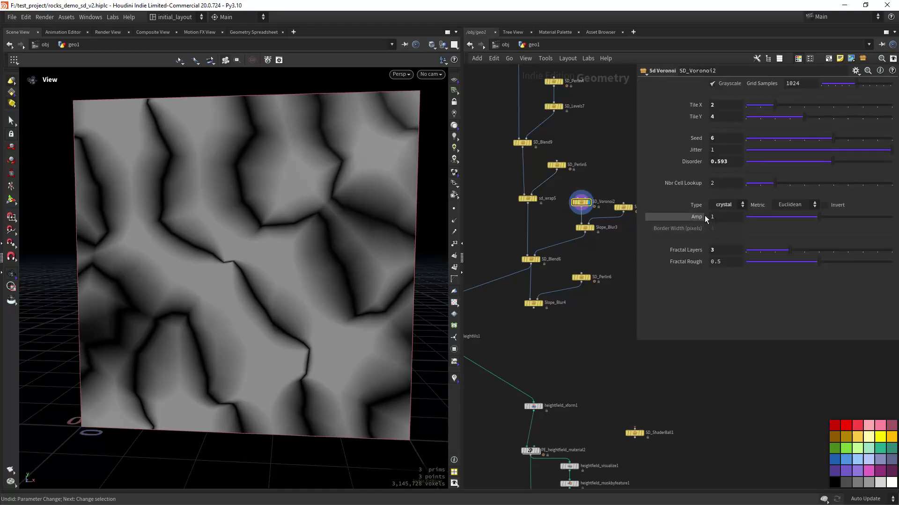
{"action": "middle_click_drag", "start_coordinate": [607, 249], "coordinate": [557, 261]}
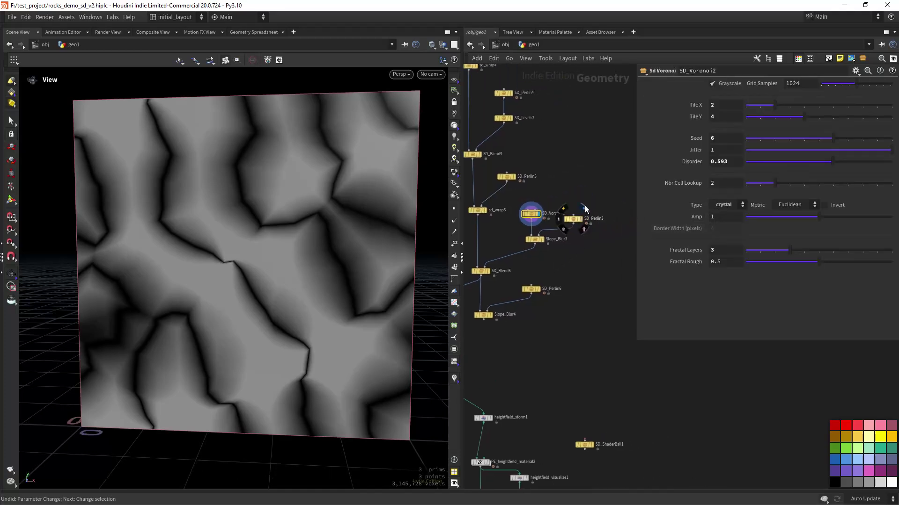
{"action": "left_click", "coordinate": [581, 218]}
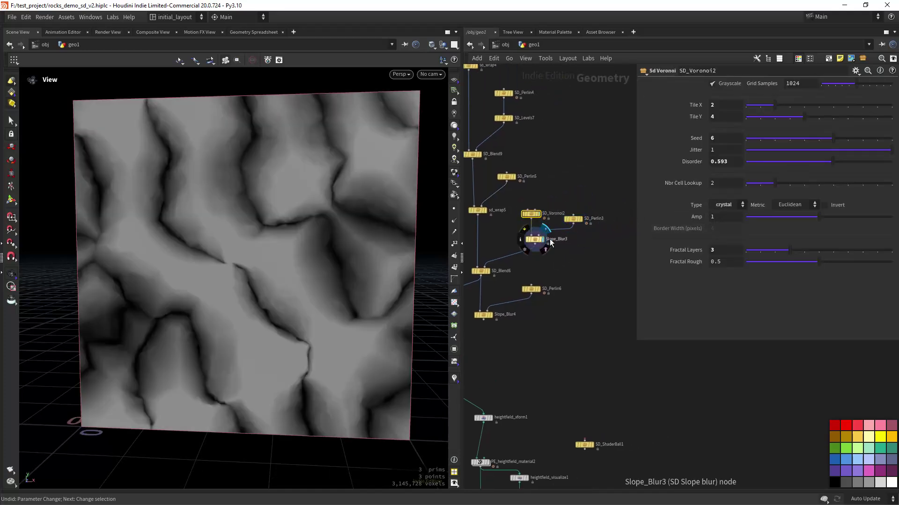
Step: Display SD_Blend6 and show its opacity and blend mode parameters
{"action": "middle_click_drag", "start_coordinate": [551, 243], "coordinate": [598, 221]}
{"action": "left_click", "coordinate": [540, 241]}
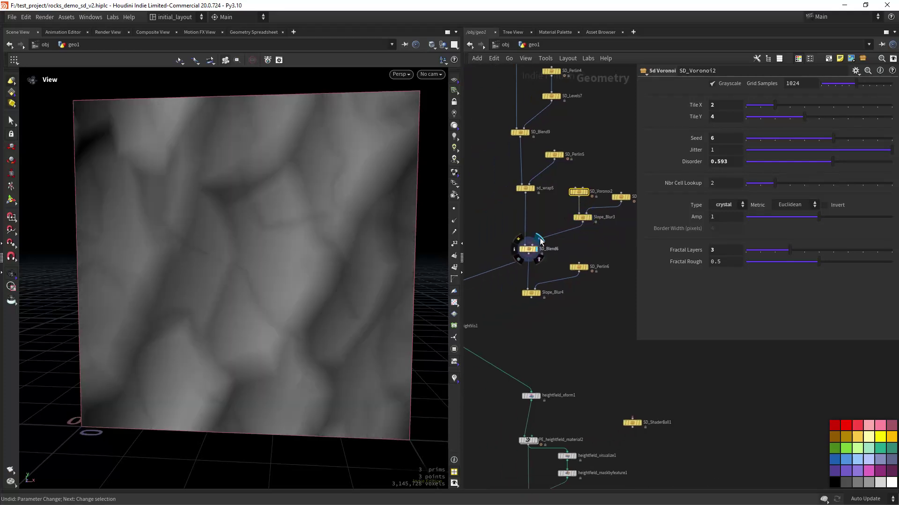
{"action": "left_click", "coordinate": [527, 249]}
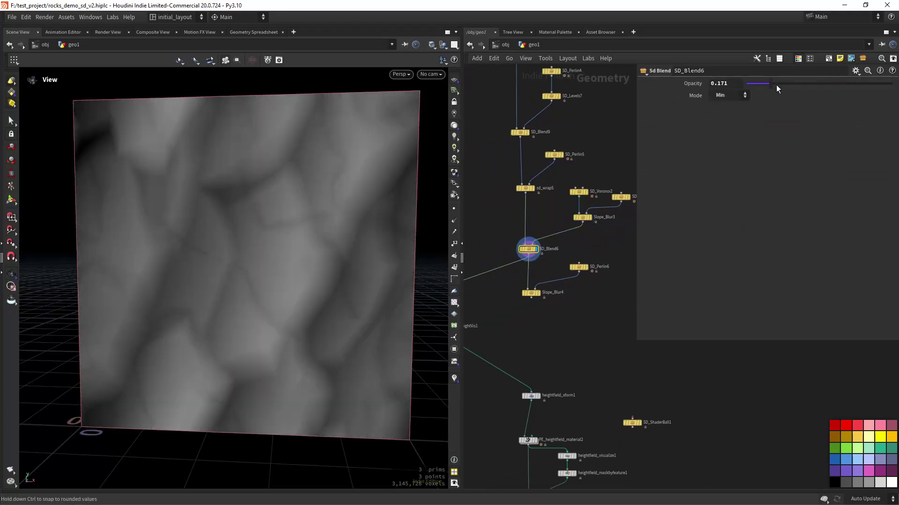
Step: Display SD_HeightVis1 and wire Slope_Blur4's output into VIZ
{"action": "middle_click_drag", "start_coordinate": [486, 243], "coordinate": [577, 201]}
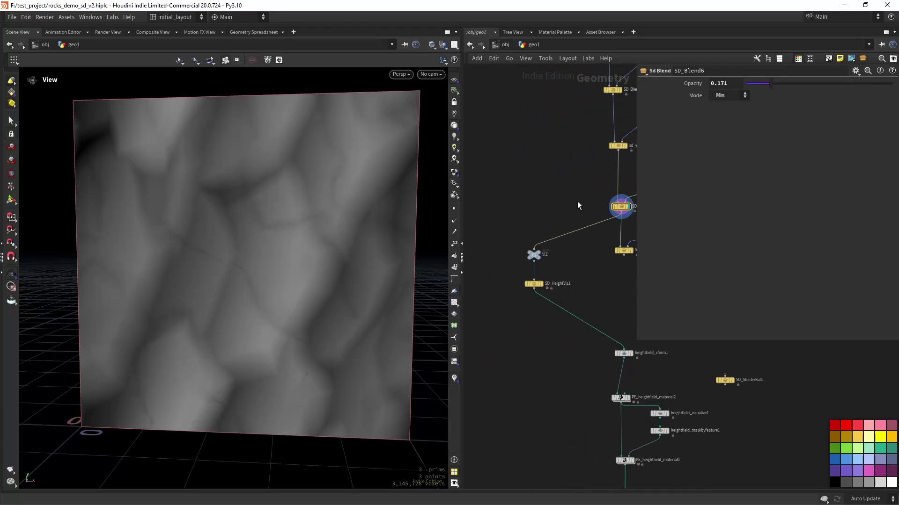
{"action": "left_click", "coordinate": [539, 286]}
{"action": "mouse_move", "coordinate": [560, 271]}
{"action": "middle_mouse_down"}
{"action": "mouse_move", "coordinate": [501, 249]}
{"action": "mouse_move", "coordinate": [603, 286]}
{"action": "middle_mouse_up"}
{"action": "scroll", "coordinate": [333, 337], "scroll_direction": "down", "scroll_amount": 5}
{"action": "scroll", "coordinate": [555, 256], "scroll_direction": "up", "scroll_amount": 3}
{"action": "left_click_drag", "start_coordinate": [552, 221], "coordinate": [606, 256]}
Step: Toggle the bypass of Slope_Blur4 on and off to compare its effect on the rock surface
{"action": "middle_click_drag", "start_coordinate": [603, 290], "coordinate": [518, 310]}
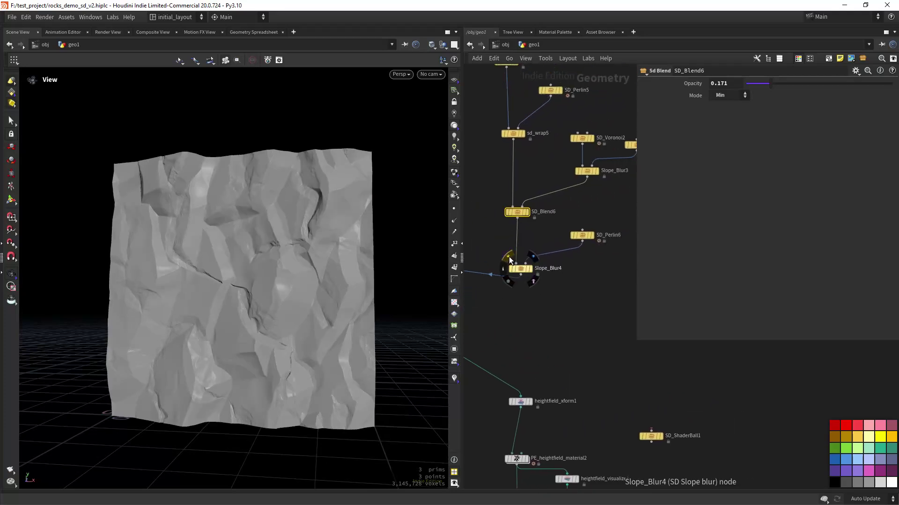
{"action": "left_click", "coordinate": [508, 256]}
{"action": "left_click", "coordinate": [509, 256]}
{"action": "left_click", "coordinate": [509, 256]}
{"action": "left_click", "coordinate": [508, 256]}
{"action": "left_click_drag", "start_coordinate": [373, 315], "coordinate": [253, 322]}
Step: Display SD_Perlin6, Slope_Blur4 and finally SD_HeightVis1 to review the last blur stage
{"action": "left_click", "coordinate": [593, 230]}
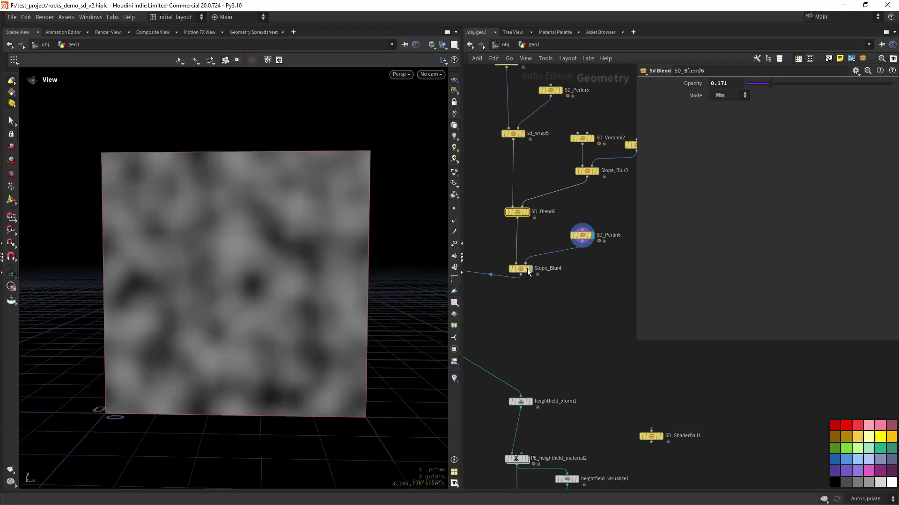
{"action": "left_click", "coordinate": [530, 261]}
{"action": "scroll", "coordinate": [530, 262], "scroll_direction": "down", "scroll_amount": 2}
{"action": "middle_click_drag", "start_coordinate": [502, 319], "coordinate": [549, 287]}
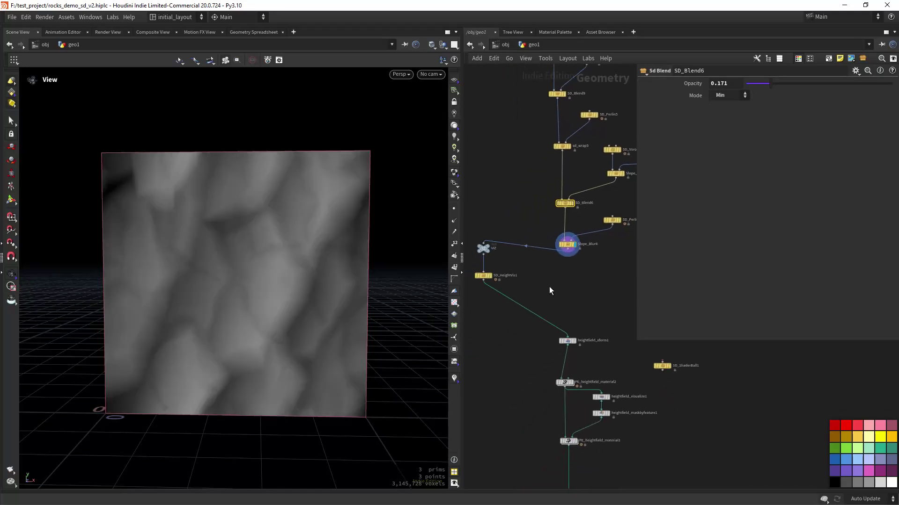
{"action": "left_click", "coordinate": [493, 262]}
Step: Move the VIZ null and SD_HeightVis1 together back into the main chain, directly below Slope_Blur4
{"action": "left_click_drag", "start_coordinate": [491, 197], "coordinate": [484, 319]}
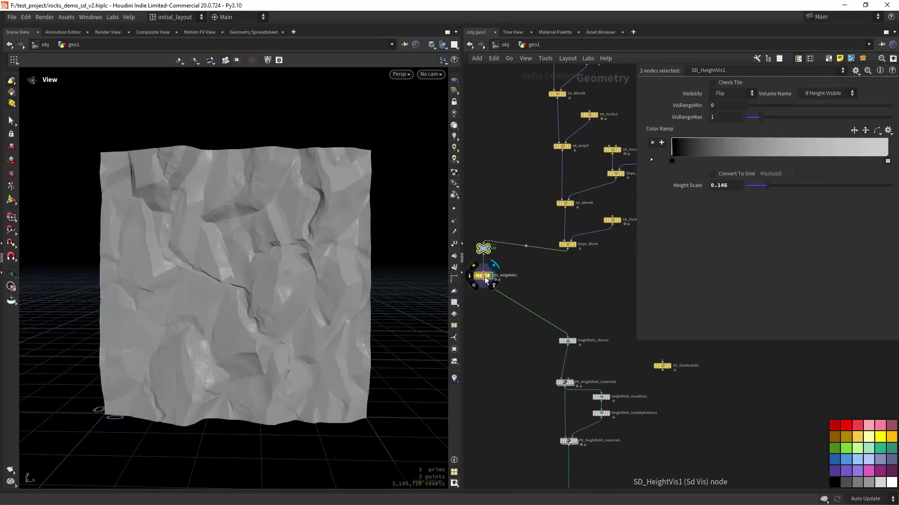
{"action": "left_click_drag", "start_coordinate": [485, 277], "coordinate": [568, 306]}
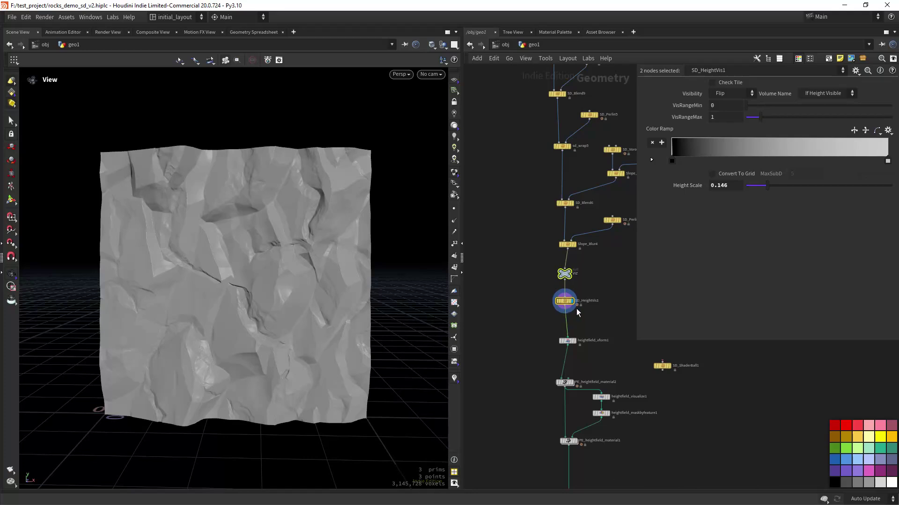
{"action": "scroll", "coordinate": [601, 300], "scroll_direction": "down", "scroll_amount": 2}
{"action": "scroll", "coordinate": [584, 285], "scroll_direction": "up", "scroll_amount": 3}
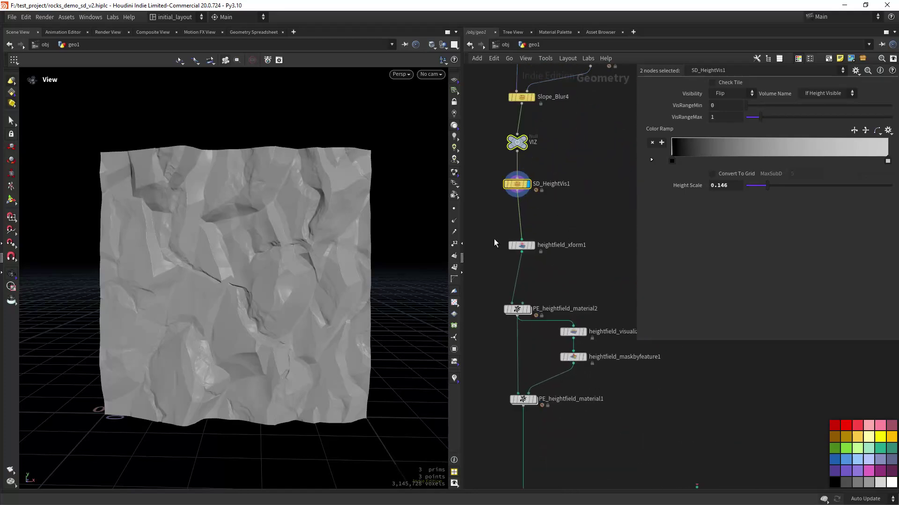
Step: Align heightfield_xform1 directly below SD_HeightVis1 and show its scaling and positioning parameters
{"action": "left_click_drag", "start_coordinate": [299, 294], "coordinate": [358, 263]}
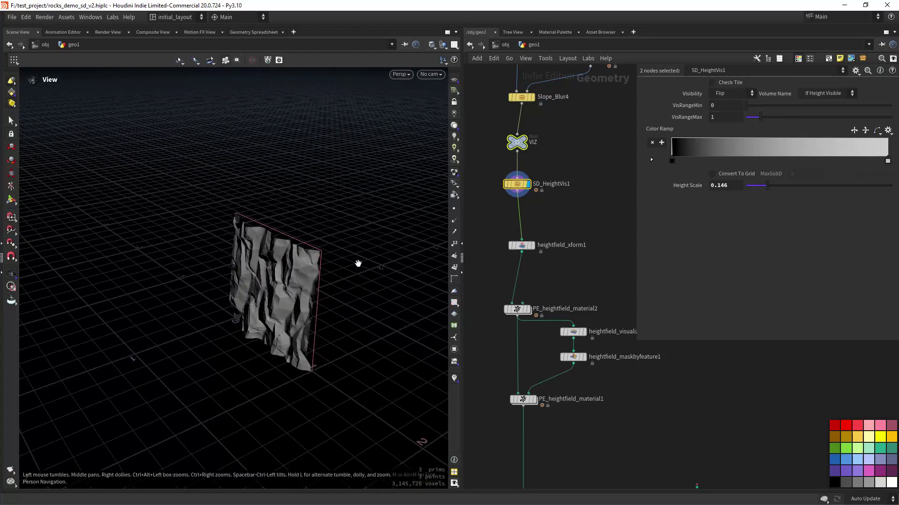
{"action": "left_click_drag", "start_coordinate": [286, 327], "coordinate": [362, 312]}
{"action": "scroll", "coordinate": [549, 220], "scroll_direction": "up", "scroll_amount": 1}
{"action": "middle_click_drag", "start_coordinate": [520, 189], "coordinate": [549, 193]}
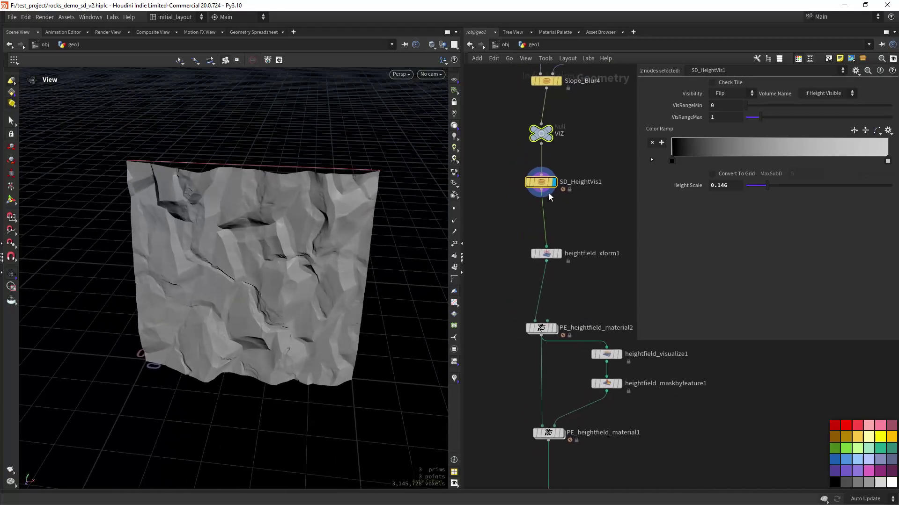
{"action": "left_click_drag", "start_coordinate": [548, 254], "coordinate": [544, 257]}
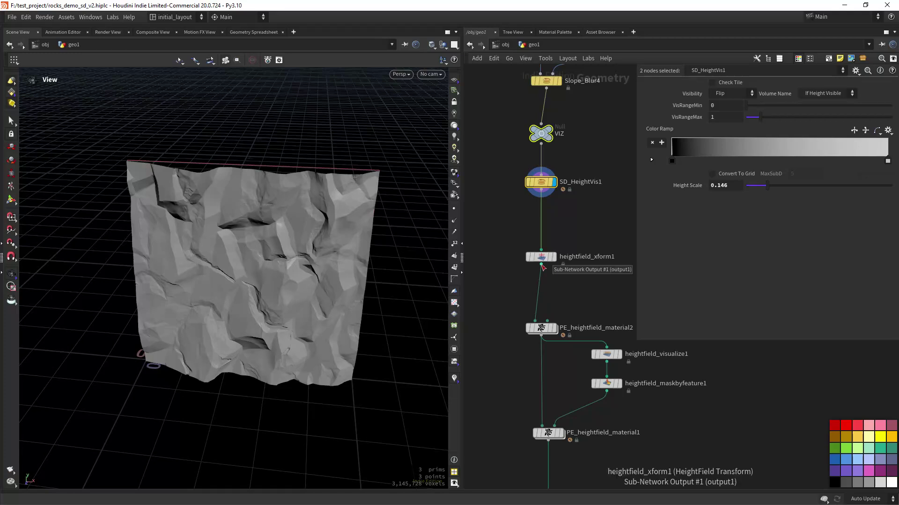
{"action": "left_click", "coordinate": [551, 254]}
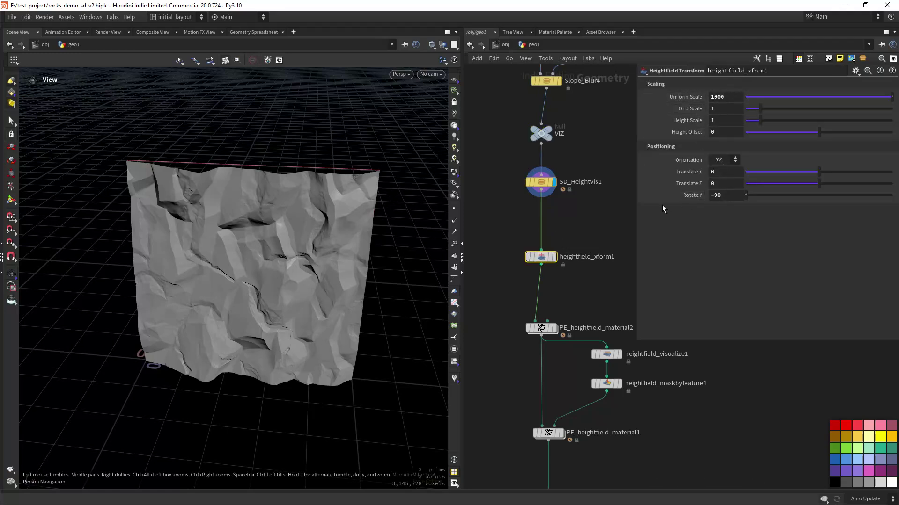
Step: Display heightfield_xform1 and frame its enlarged rock surface to inspect it from several angles
{"action": "left_click", "coordinate": [554, 257]}
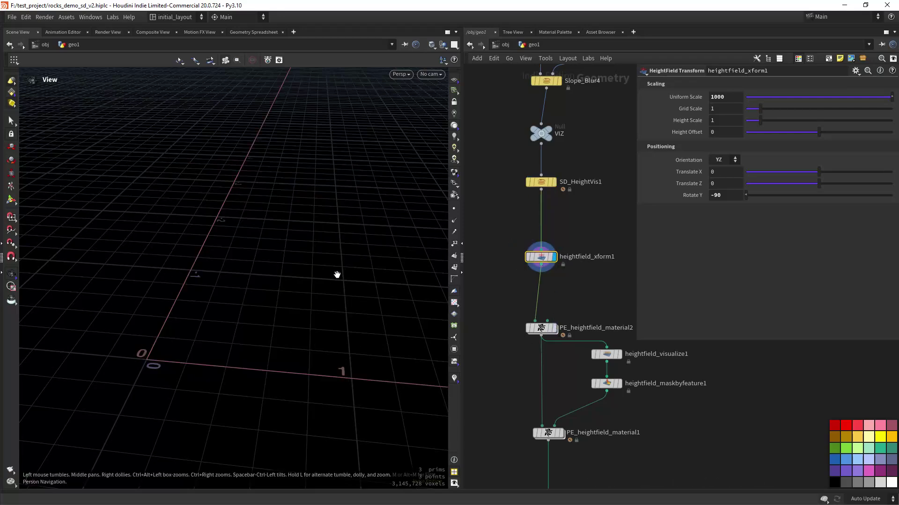
{"action": "key", "text": "space+g"}
{"action": "left_click_drag", "start_coordinate": [345, 281], "coordinate": [272, 325]}
{"action": "right_click_drag", "start_coordinate": [273, 325], "coordinate": [309, 313]}
{"action": "mouse_move", "coordinate": [308, 312]}
{"action": "left_mouse_down"}
{"action": "mouse_move", "coordinate": [336, 301]}
{"action": "mouse_move", "coordinate": [295, 309]}
{"action": "left_mouse_up"}
{"action": "right_click_drag", "start_coordinate": [295, 309], "coordinate": [335, 306]}
{"action": "right_click_drag", "start_coordinate": [279, 277], "coordinate": [331, 289]}
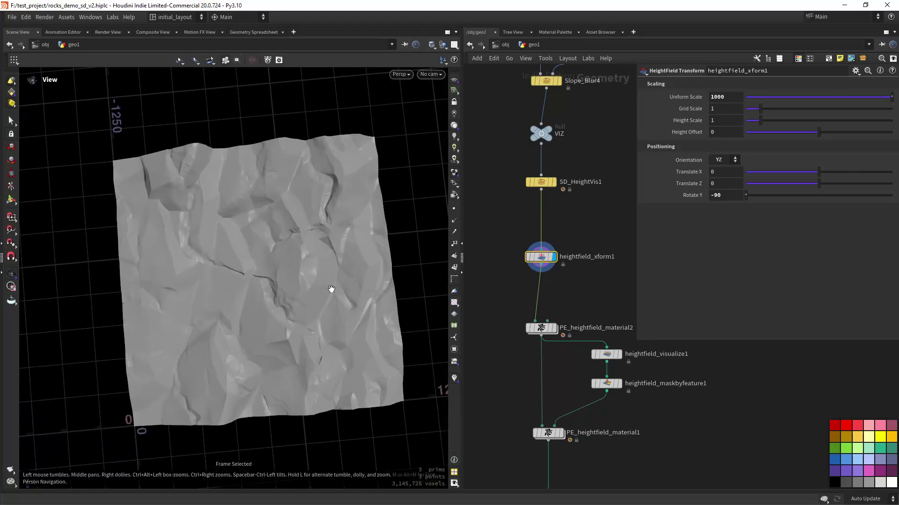
{"action": "left_click_drag", "start_coordinate": [331, 289], "coordinate": [319, 293]}
{"action": "right_click_drag", "start_coordinate": [319, 293], "coordinate": [327, 295]}
Step: Display the PE_heightfield_material2 result on the rock and show the node's material parameters
{"action": "middle_click_drag", "start_coordinate": [579, 301], "coordinate": [538, 225]}
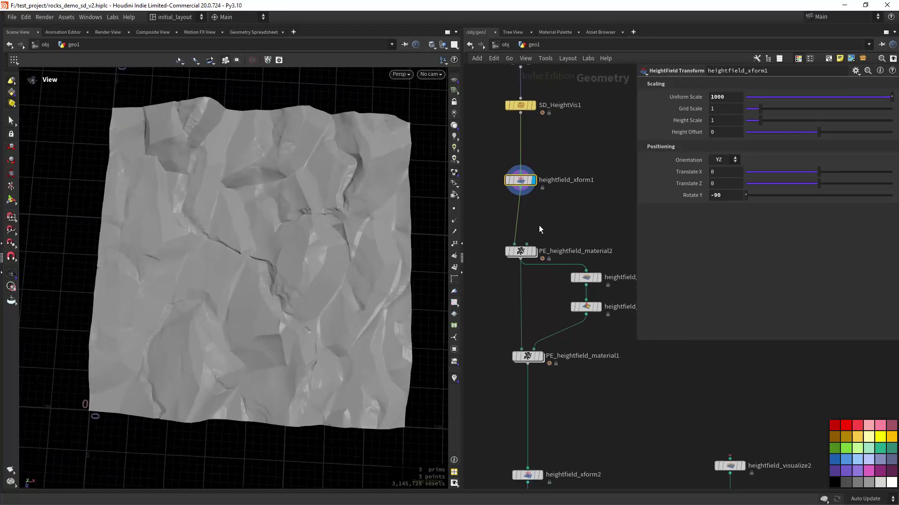
{"action": "scroll", "coordinate": [528, 226], "scroll_direction": "up", "scroll_amount": 4}
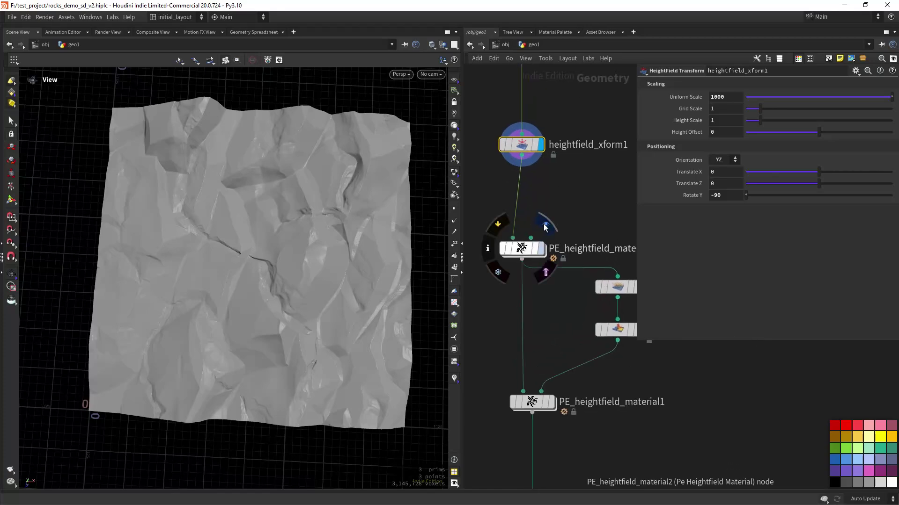
{"action": "left_click", "coordinate": [545, 224]}
{"action": "scroll", "coordinate": [310, 296], "scroll_direction": "up", "scroll_amount": 3}
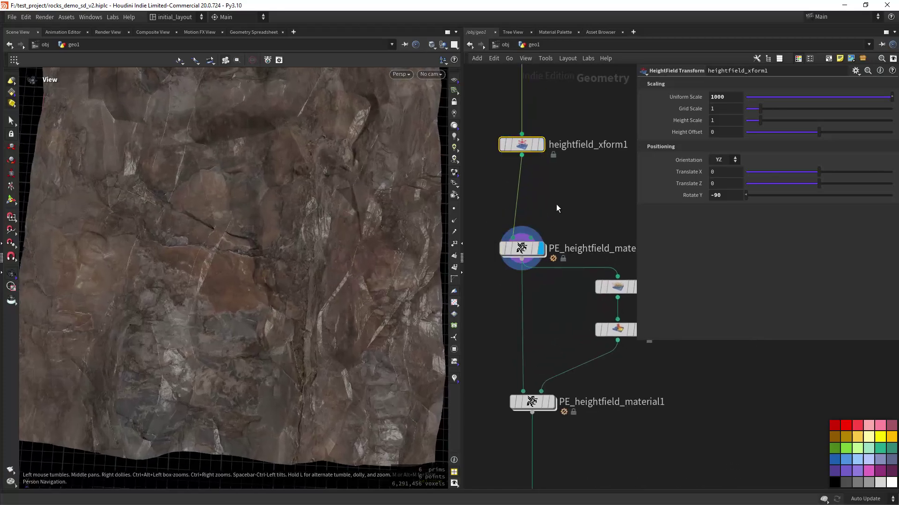
{"action": "left_click", "coordinate": [522, 253]}
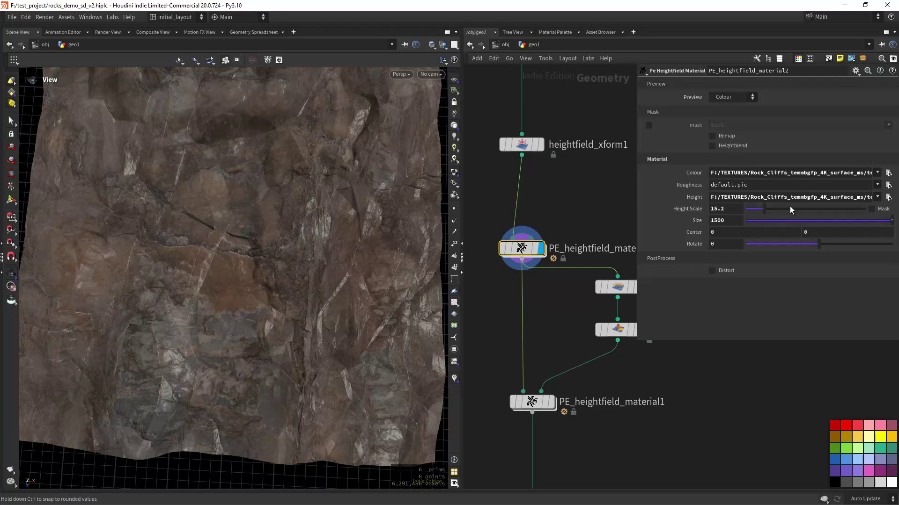
{"action": "scroll", "coordinate": [347, 287], "scroll_direction": "down", "scroll_amount": 4}
Step: Try a slightly smaller texture Size of 1496 on PE_heightfield_material2, and undo the change
{"action": "mouse_move", "coordinate": [718, 220]}
{"action": "middle_mouse_down"}
{"action": "mouse_move", "coordinate": [739, 220]}
{"action": "mouse_move", "coordinate": [705, 224]}
{"action": "middle_mouse_up"}
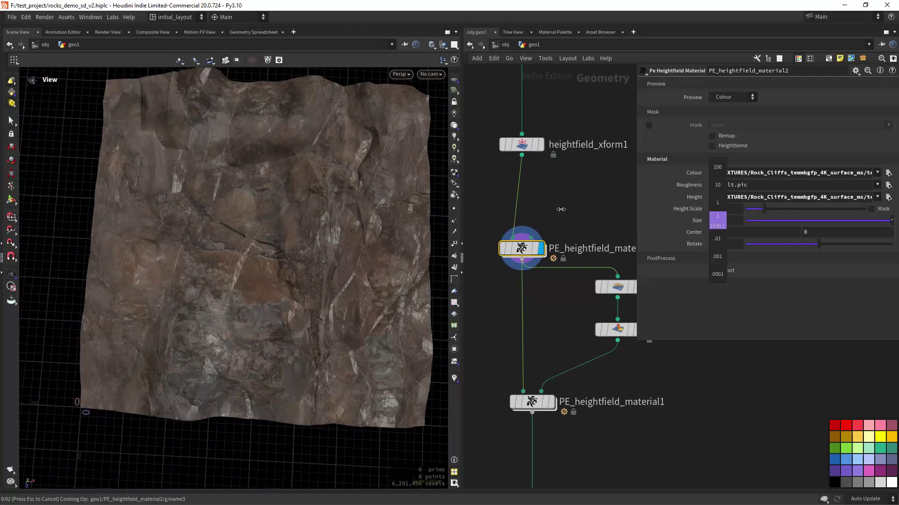
{"action": "middle_click_drag", "start_coordinate": [560, 209], "coordinate": [549, 212]}
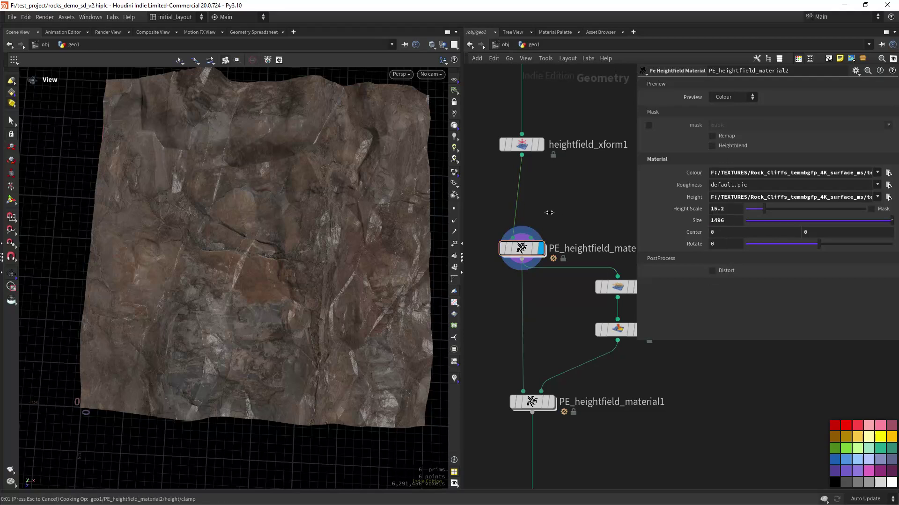
{"action": "key", "text": "ctrl+z"}
{"action": "key", "text": "ctrl+z"}
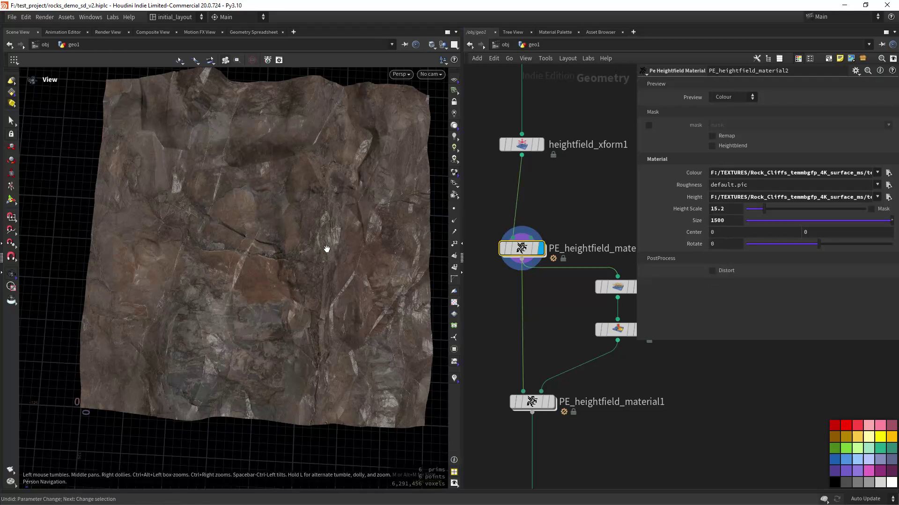
Step: Display PE_heightfield_material1 and examine its mask and material settings together with the layered rock texture
{"action": "left_click_drag", "start_coordinate": [291, 263], "coordinate": [330, 290]}
{"action": "scroll", "coordinate": [574, 224], "scroll_direction": "down", "scroll_amount": 1}
{"action": "middle_click_drag", "start_coordinate": [574, 223], "coordinate": [537, 142]}
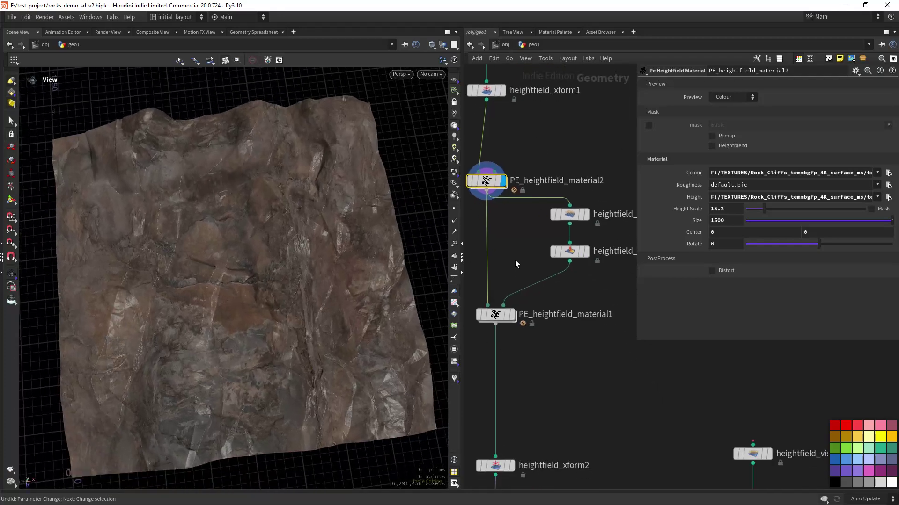
{"action": "middle_click_drag", "start_coordinate": [515, 259], "coordinate": [529, 234]}
{"action": "mouse_move", "coordinate": [521, 290]}
{"action": "left_click", "coordinate": [530, 269]}
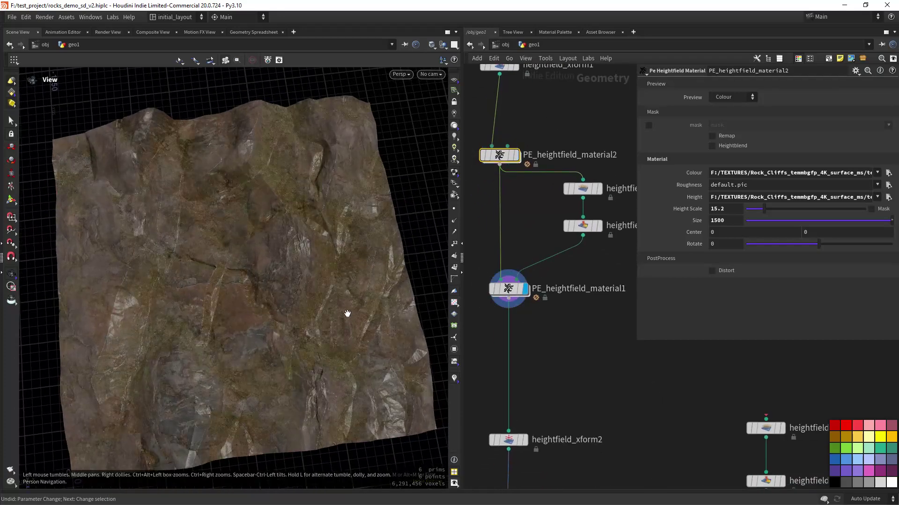
{"action": "left_click_drag", "start_coordinate": [347, 313], "coordinate": [367, 294]}
{"action": "left_click", "coordinate": [509, 289]}
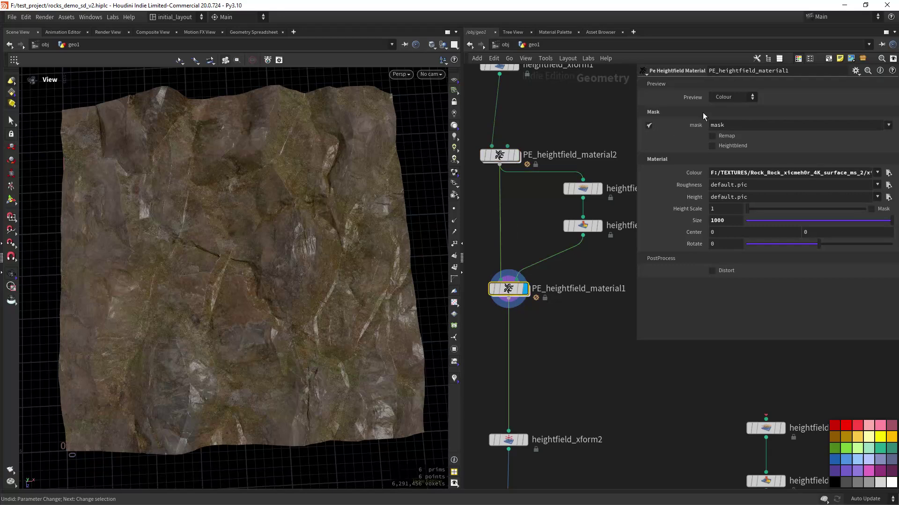
{"action": "left_click_drag", "start_coordinate": [328, 262], "coordinate": [369, 270]}
{"action": "left_click", "coordinate": [648, 125]}
Step: Display heightfield_visualize1 in the mask branch and show its tinting and material parameters
{"action": "middle_click_drag", "start_coordinate": [526, 214], "coordinate": [476, 252]}
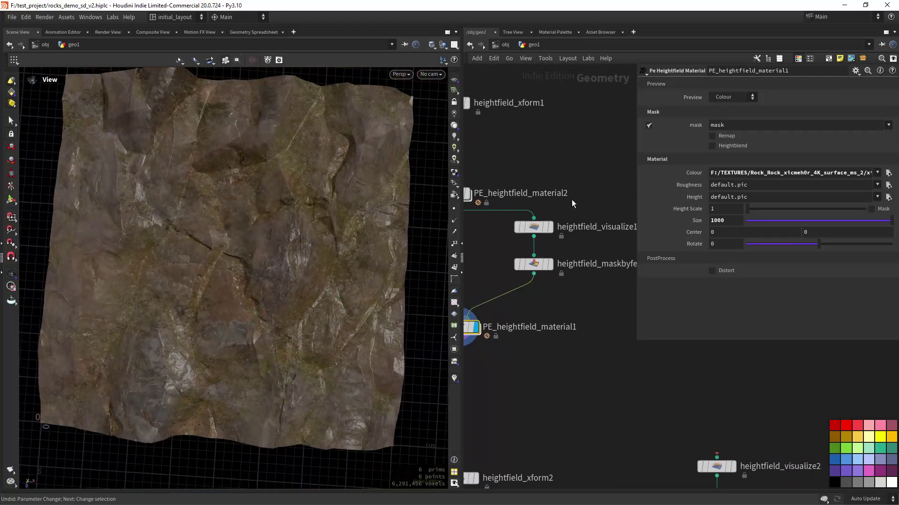
{"action": "mouse_move", "coordinate": [538, 228]}
{"action": "left_click", "coordinate": [557, 209]}
{"action": "left_click", "coordinate": [556, 209]}
{"action": "left_click", "coordinate": [539, 229]}
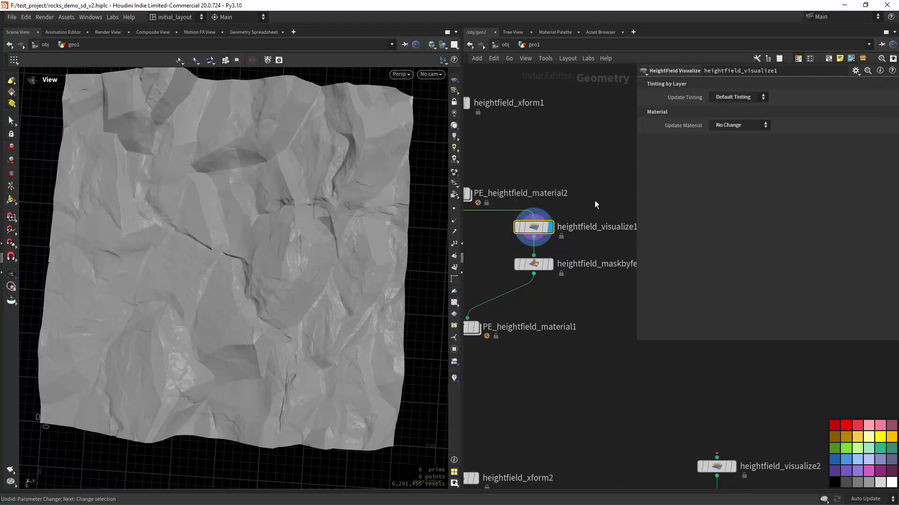
{"action": "left_click_drag", "start_coordinate": [373, 251], "coordinate": [342, 290]}
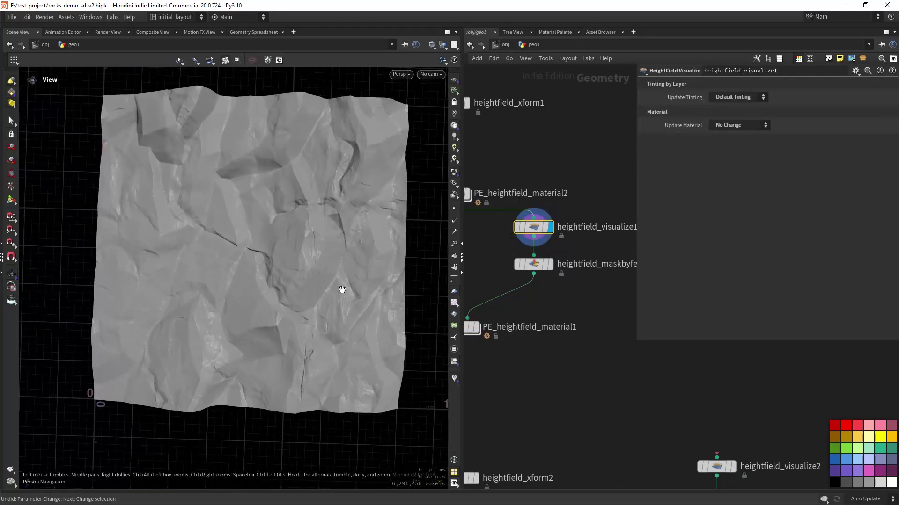
Step: Display heightfield_maskbyfeature1 and review its occlusion mask settings against the tinted surface
{"action": "left_click", "coordinate": [549, 265]}
{"action": "left_click", "coordinate": [538, 266]}
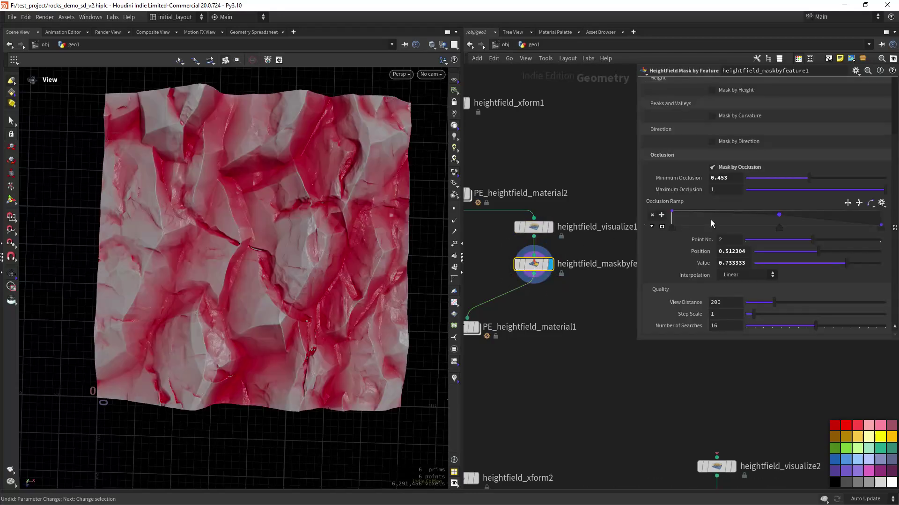
{"action": "scroll", "coordinate": [361, 237], "scroll_direction": "down", "scroll_amount": 3}
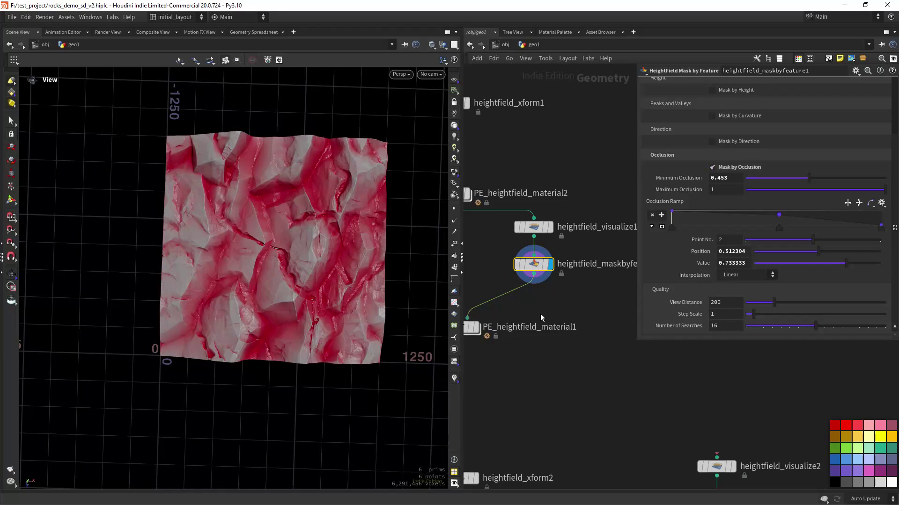
Step: Return the display to PE_heightfield_material1 and bring back its parameters to see the masked material blend
{"action": "middle_click_drag", "start_coordinate": [542, 317], "coordinate": [606, 270]}
{"action": "left_click", "coordinate": [540, 281]}
{"action": "left_click_drag", "start_coordinate": [421, 318], "coordinate": [343, 311]}
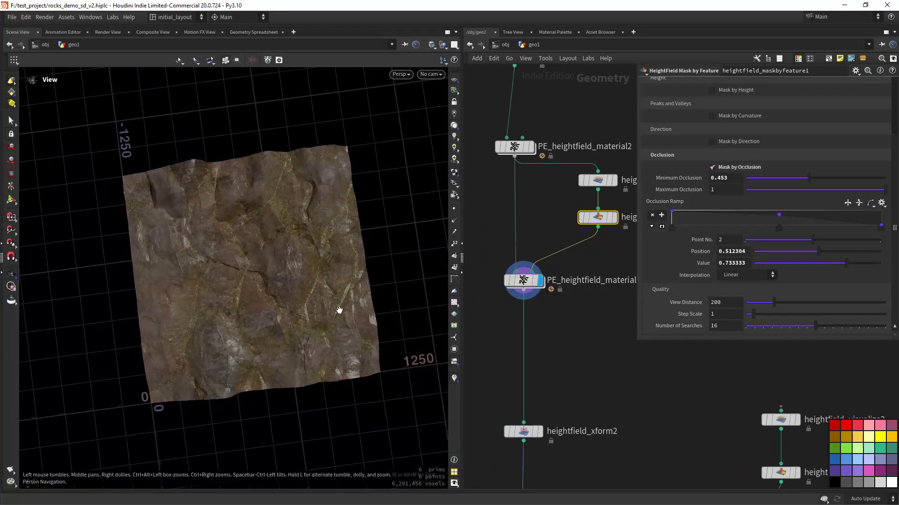
{"action": "left_click", "coordinate": [524, 280]}
Step: Display and frame heightfield_xform2, show its transform parameters, and open its node info to check the size
{"action": "middle_click_drag", "start_coordinate": [554, 271], "coordinate": [544, 260]}
{"action": "scroll", "coordinate": [569, 288], "scroll_direction": "down", "scroll_amount": 2}
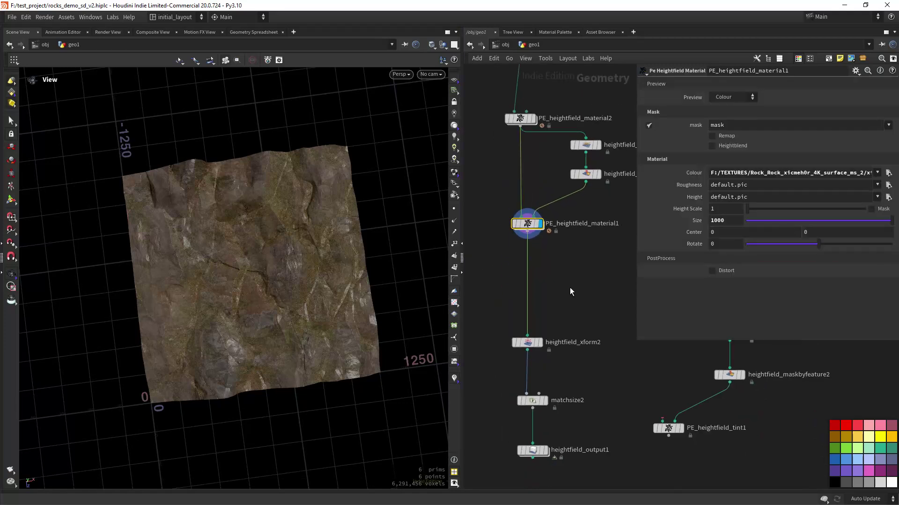
{"action": "middle_click_drag", "start_coordinate": [522, 321], "coordinate": [526, 258]}
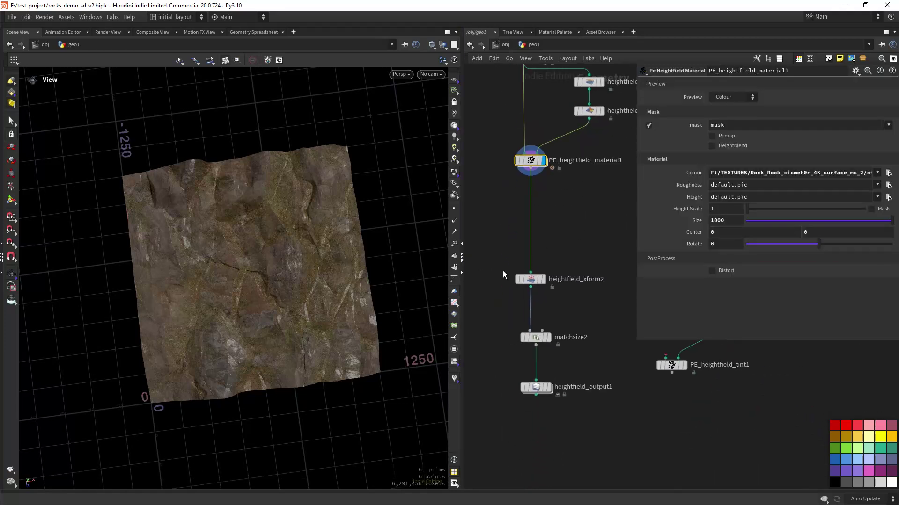
{"action": "scroll", "coordinate": [558, 244], "scroll_direction": "up", "scroll_amount": 2}
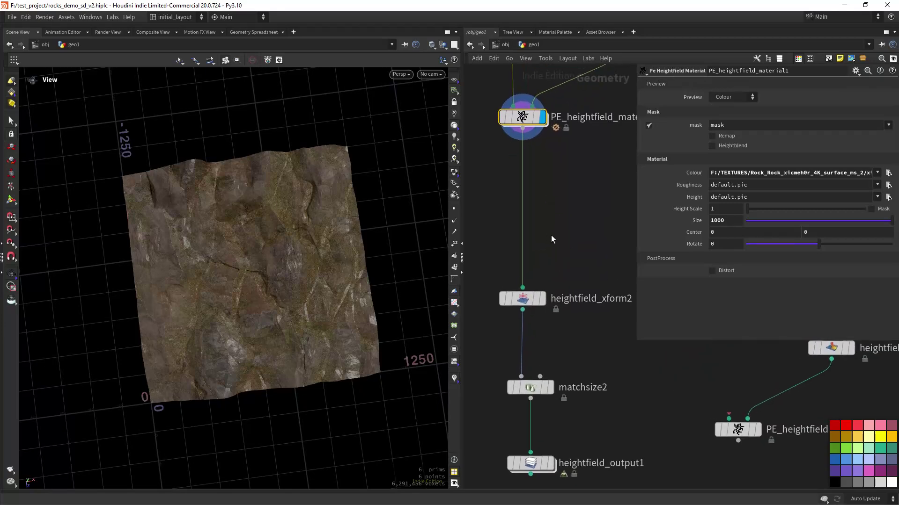
{"action": "scroll", "coordinate": [551, 235], "scroll_direction": "down", "scroll_amount": 2}
{"action": "middle_click_drag", "start_coordinate": [576, 247], "coordinate": [573, 219]}
{"action": "scroll", "coordinate": [566, 222], "scroll_direction": "up", "scroll_amount": 2}
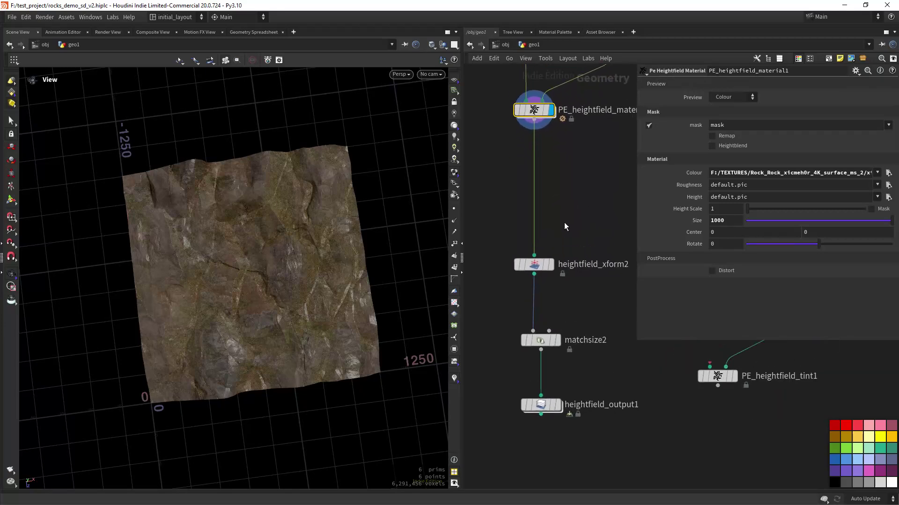
{"action": "left_click", "coordinate": [550, 265]}
{"action": "left_click", "coordinate": [543, 265]}
{"action": "key", "text": "f"}
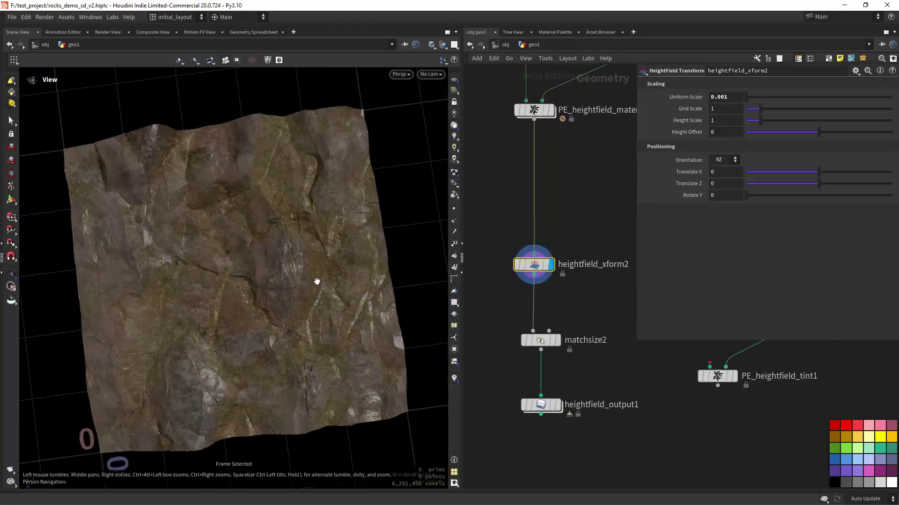
{"action": "left_click_drag", "start_coordinate": [288, 312], "coordinate": [388, 288]}
{"action": "middle_click", "coordinate": [543, 263]}
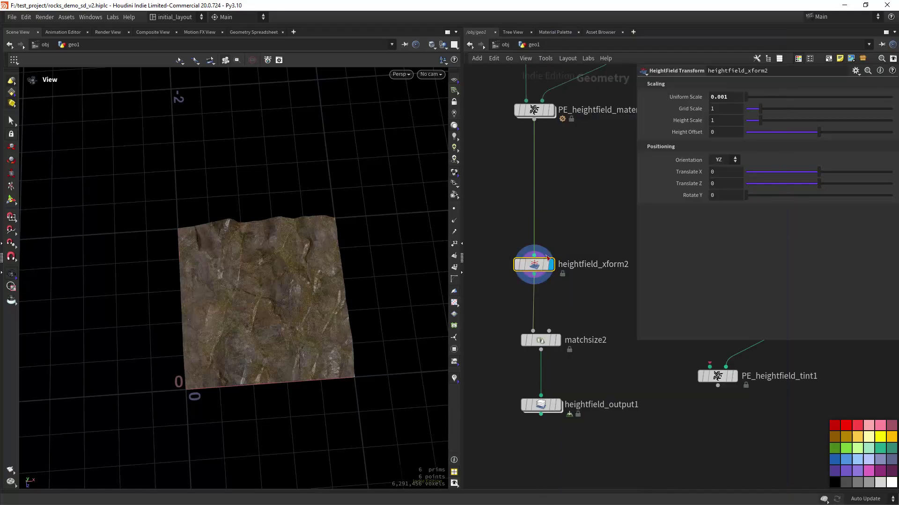
{"action": "middle_click", "coordinate": [545, 263]}
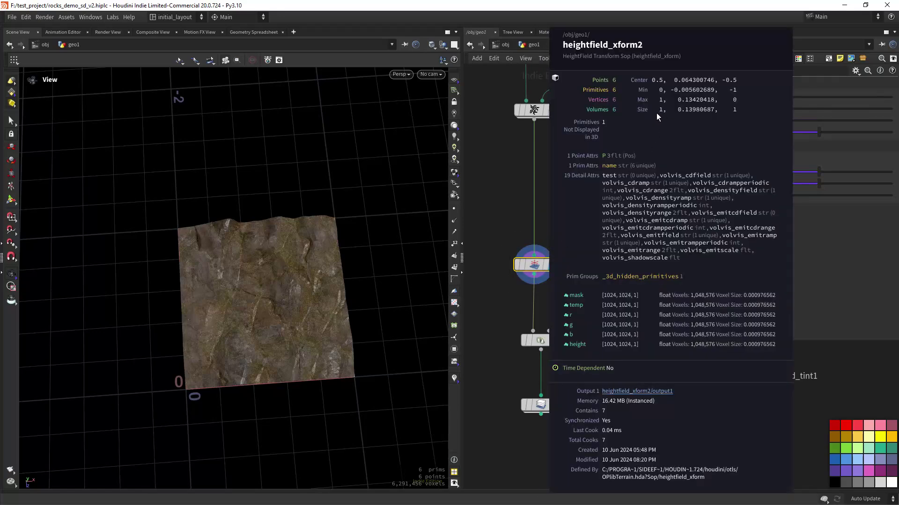
Step: Display matchsize2 and frame the rock heightfield to check its placement around the origin
{"action": "middle_click_drag", "start_coordinate": [579, 244], "coordinate": [574, 212]}
{"action": "left_click", "coordinate": [556, 286]}
{"action": "left_click", "coordinate": [557, 289]}
{"action": "key", "text": "f"}
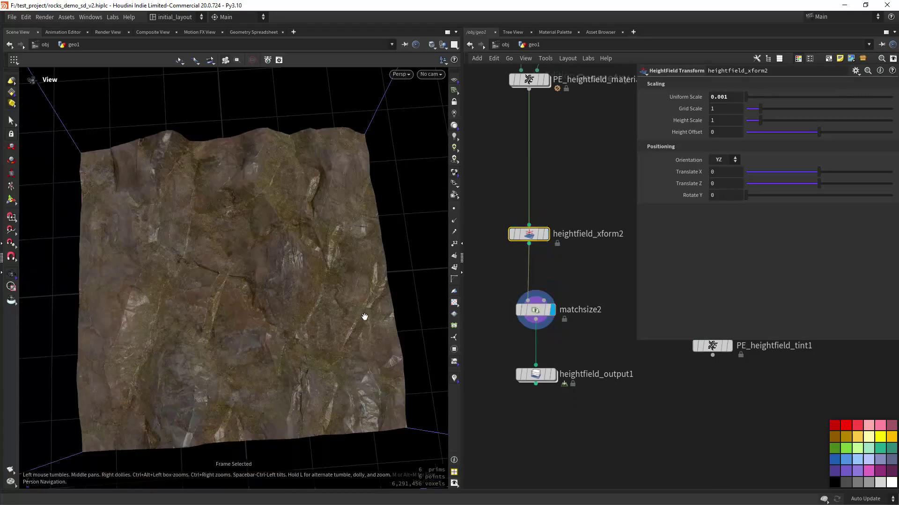
{"action": "left_click_drag", "start_coordinate": [365, 318], "coordinate": [336, 320]}
{"action": "right_click_drag", "start_coordinate": [294, 351], "coordinate": [321, 337]}
{"action": "middle_click_drag", "start_coordinate": [321, 337], "coordinate": [336, 329]}
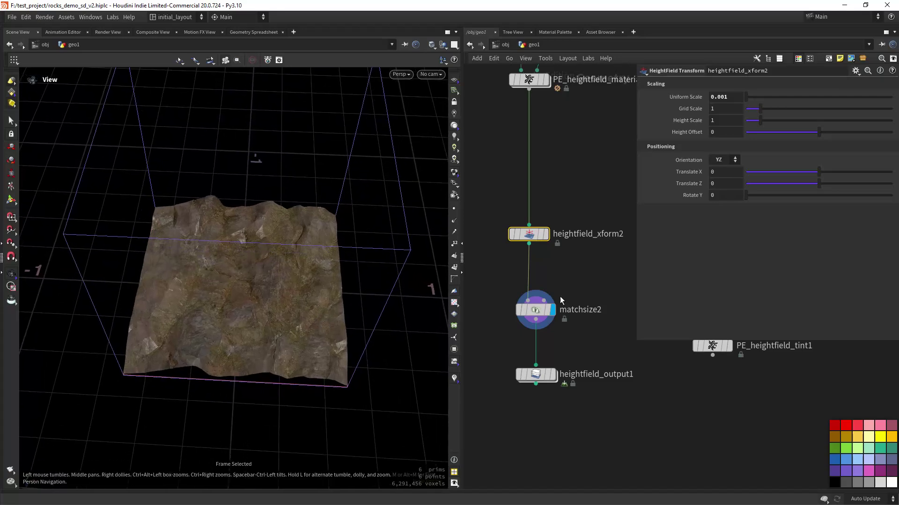
Step: Display heightfield_output1 and review its image output settings and the terrain layers assigned to the RGBA channels
{"action": "middle_click_drag", "start_coordinate": [553, 309], "coordinate": [557, 257]}
{"action": "left_click", "coordinate": [546, 326]}
{"action": "scroll", "coordinate": [555, 304], "scroll_direction": "down", "scroll_amount": 2}
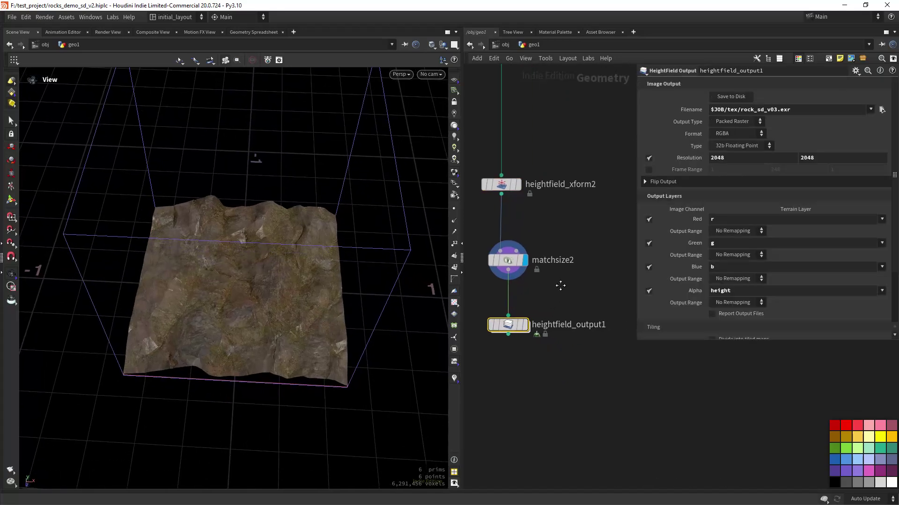
{"action": "left_click", "coordinate": [541, 304]}
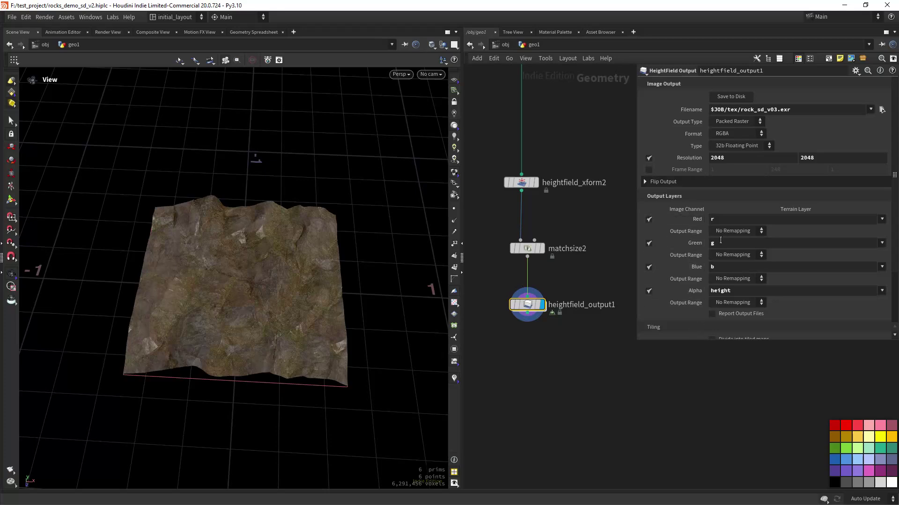
{"action": "middle_click", "coordinate": [524, 253]}
{"action": "middle_click_drag", "start_coordinate": [582, 283], "coordinate": [578, 325]}
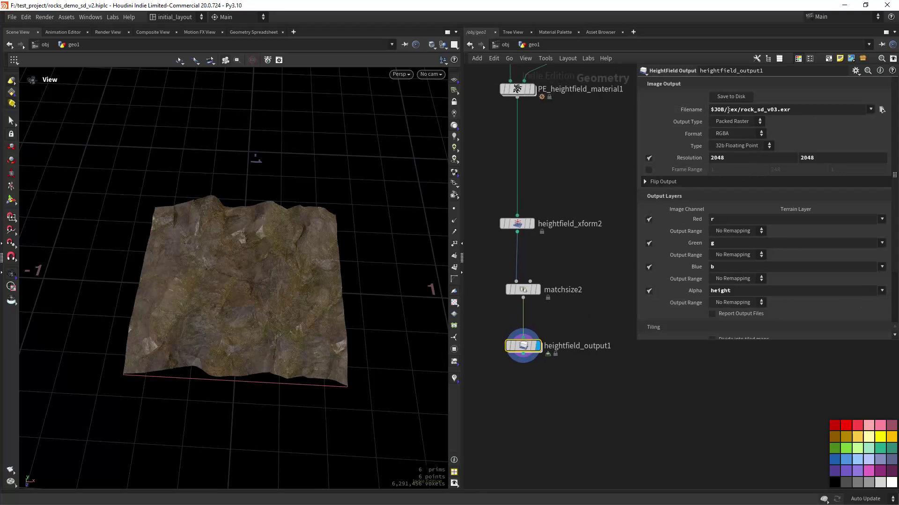
{"action": "scroll", "coordinate": [589, 158], "scroll_direction": "down", "scroll_amount": 3}
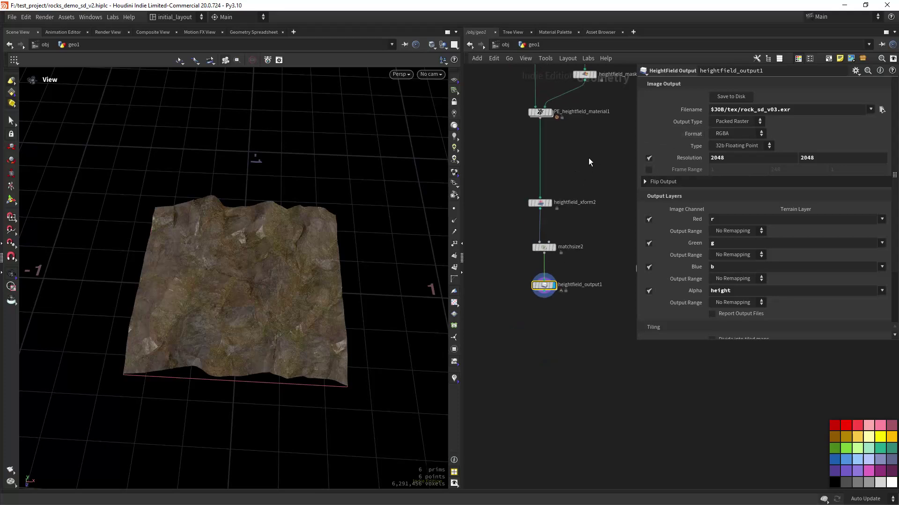
{"action": "middle_click_drag", "start_coordinate": [588, 158], "coordinate": [574, 204]}
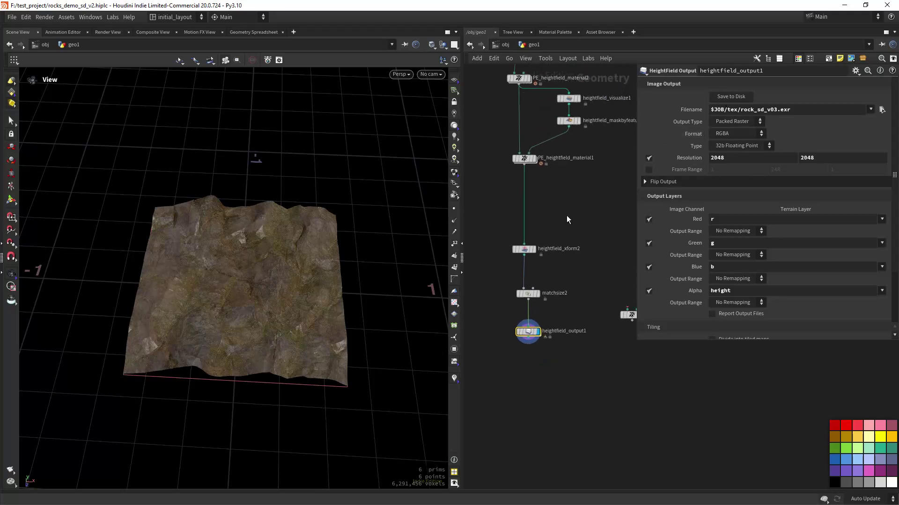
{"action": "scroll", "coordinate": [567, 219], "scroll_direction": "up", "scroll_amount": 2}
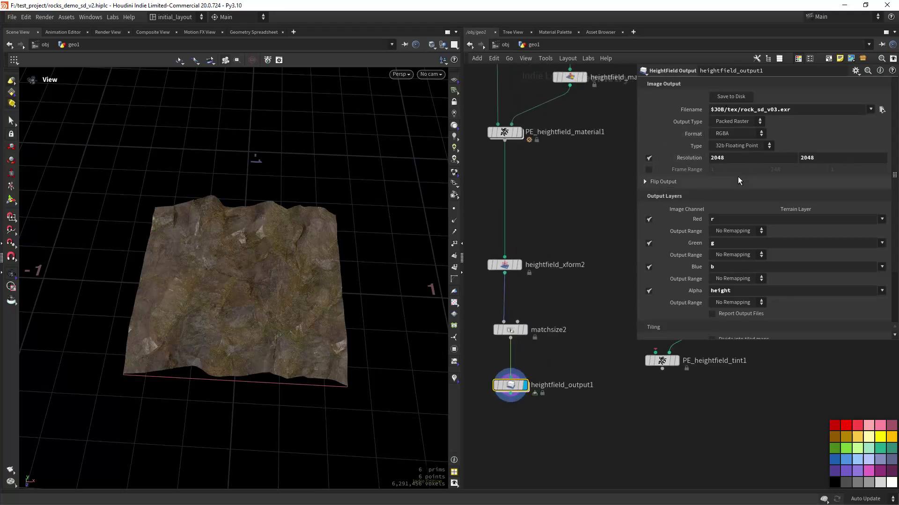
{"action": "scroll", "coordinate": [573, 213], "scroll_direction": "down", "scroll_amount": 3}
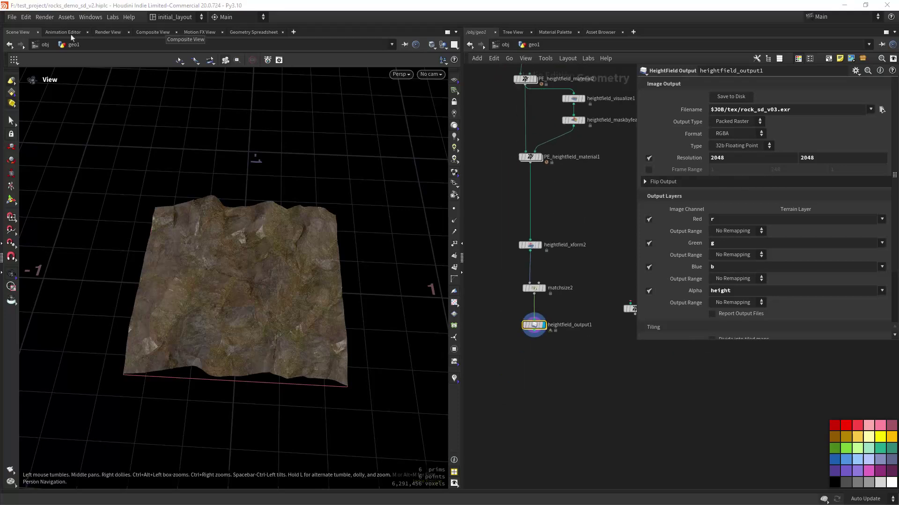
Step: Switch the desktop layout to Solaris2
{"action": "left_click", "coordinate": [174, 17]}
{"action": "left_click", "coordinate": [200, 120]}
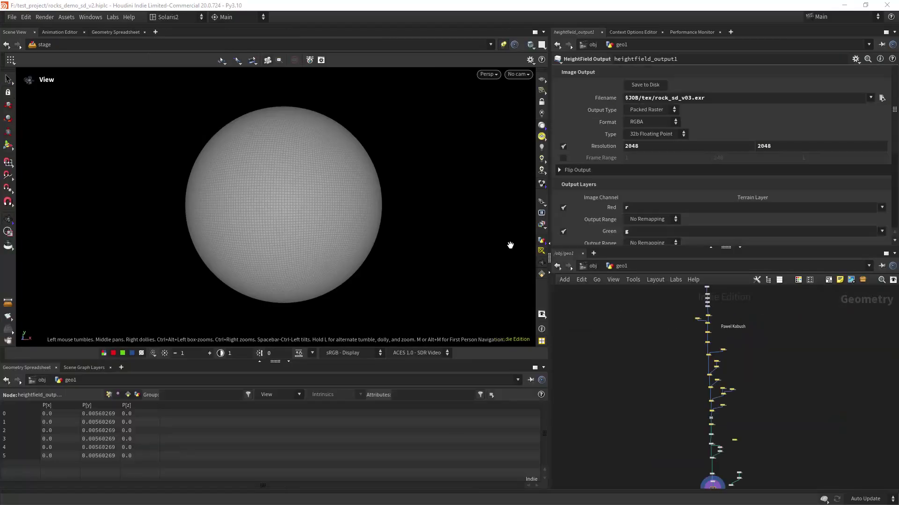
Step: Switch the network editor to the stage context and set the viewport renderer to Karma XPU
{"action": "left_click", "coordinate": [618, 279]}
{"action": "left_click", "coordinate": [618, 337]}
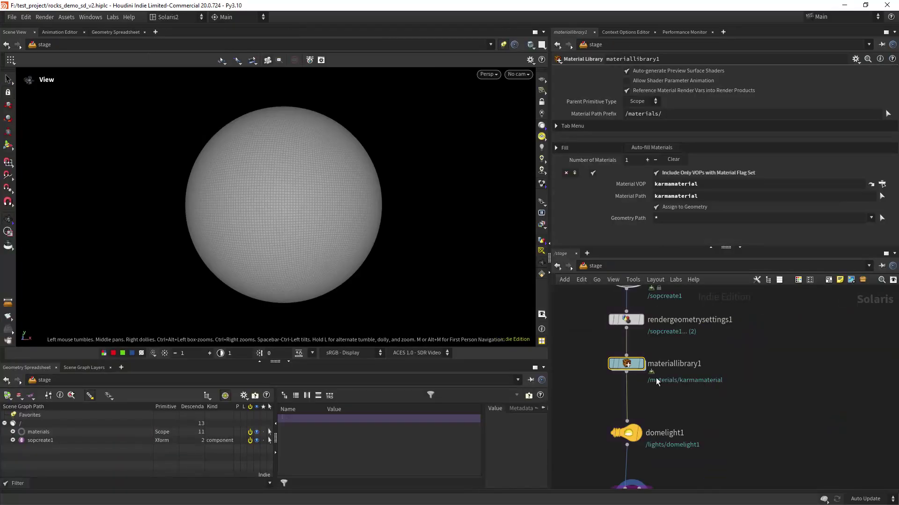
{"action": "left_click", "coordinate": [488, 74]}
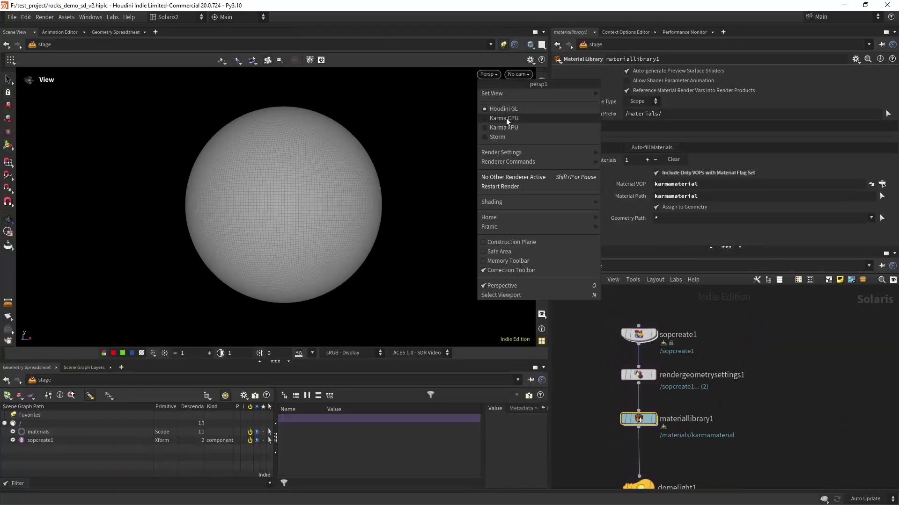
{"action": "left_click", "coordinate": [521, 132]}
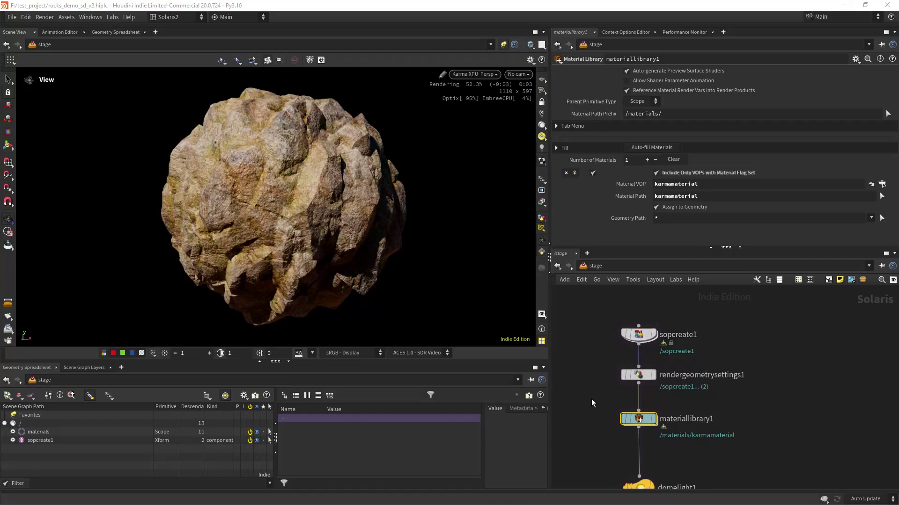
Step: Open karmamaterial inside materiallibrary1 and review the EXR file and UV tiling parameters of mtlxtiledimage1
{"action": "middle_click_drag", "start_coordinate": [592, 403], "coordinate": [593, 381]}
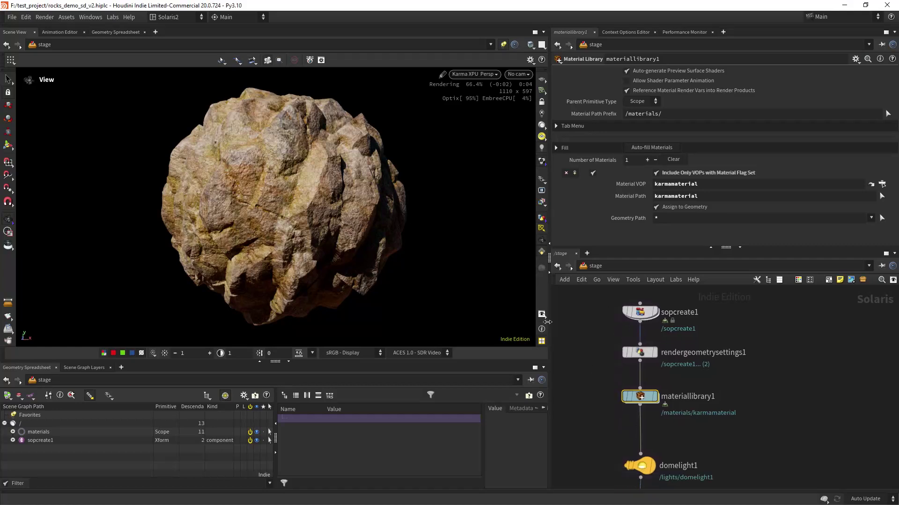
{"action": "double_click", "coordinate": [643, 400]}
{"action": "double_click", "coordinate": [680, 323]}
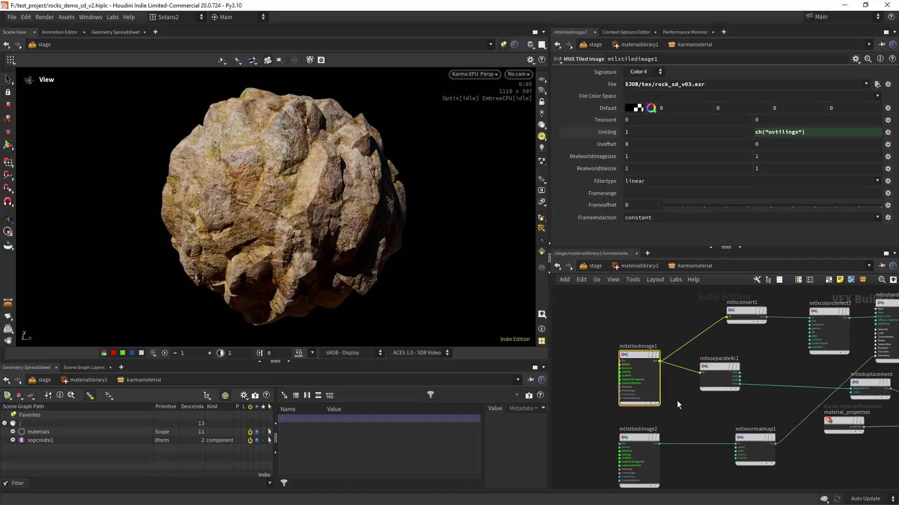
{"action": "left_click_drag", "start_coordinate": [578, 311], "coordinate": [673, 412]}
{"action": "middle_click_drag", "start_coordinate": [669, 393], "coordinate": [664, 386]}
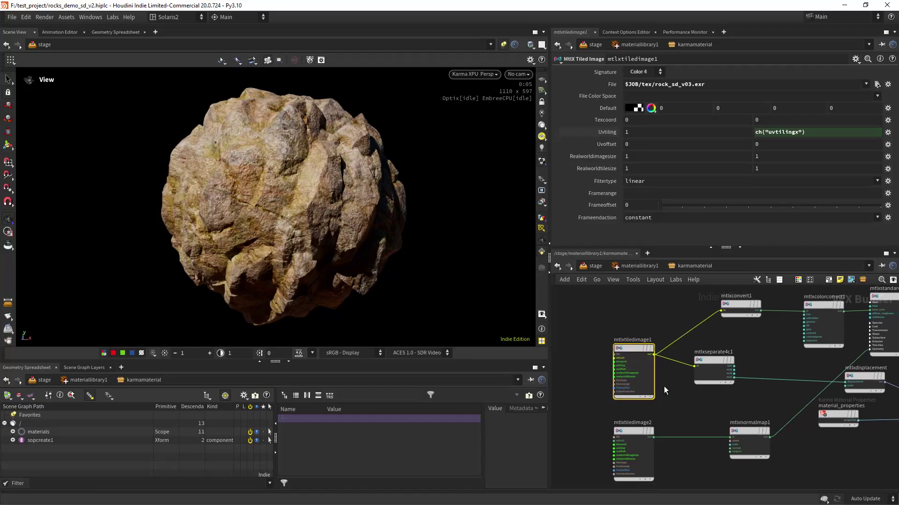
{"action": "left_click_drag", "start_coordinate": [577, 317], "coordinate": [643, 380]}
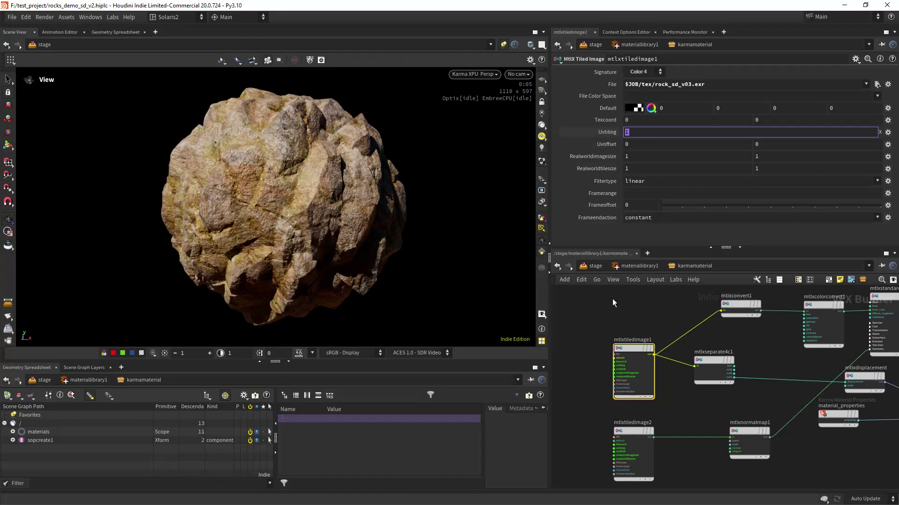
{"action": "left_click", "coordinate": [640, 308]}
Step: Examine the signature of mtlxtiledimage1 and how mtlxseparate4c1 splits its output into channels, following the alpha output towards mtlxdisplacement
{"action": "middle_click_drag", "start_coordinate": [651, 316], "coordinate": [573, 287]}
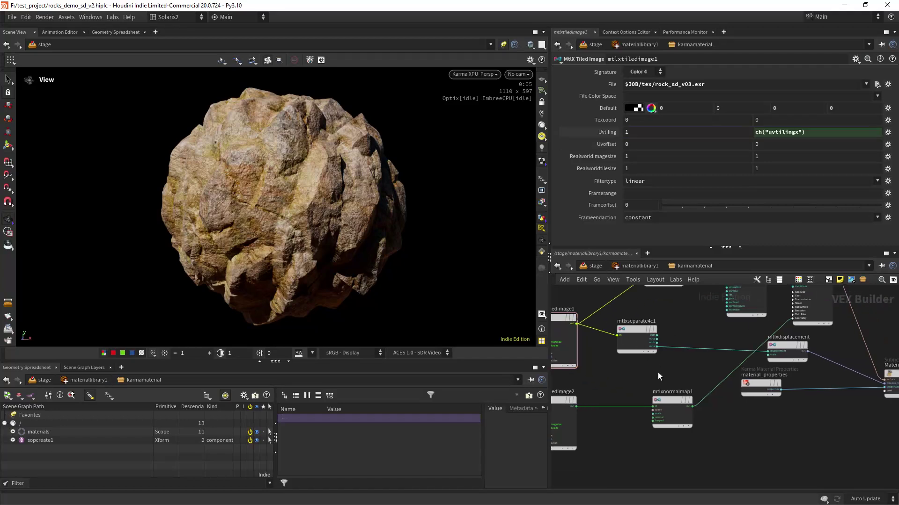
{"action": "middle_click_drag", "start_coordinate": [651, 370], "coordinate": [629, 370]}
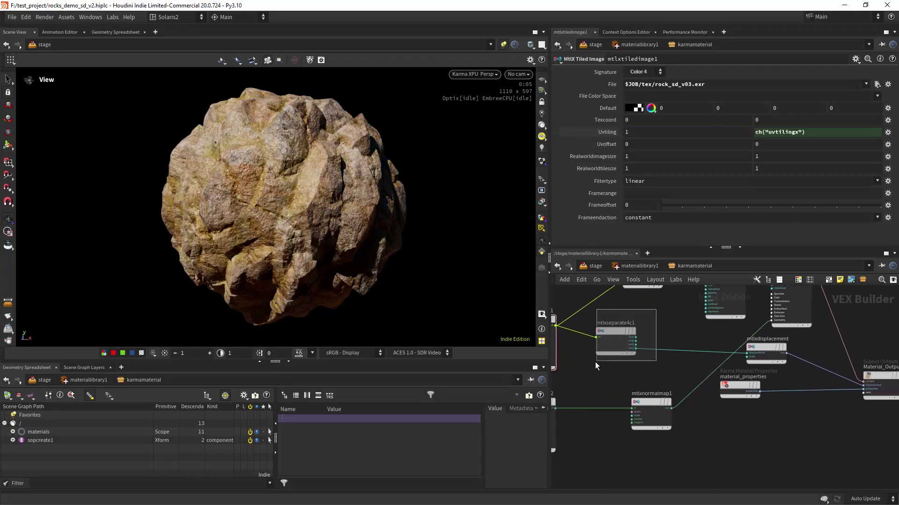
{"action": "left_click", "coordinate": [618, 341]}
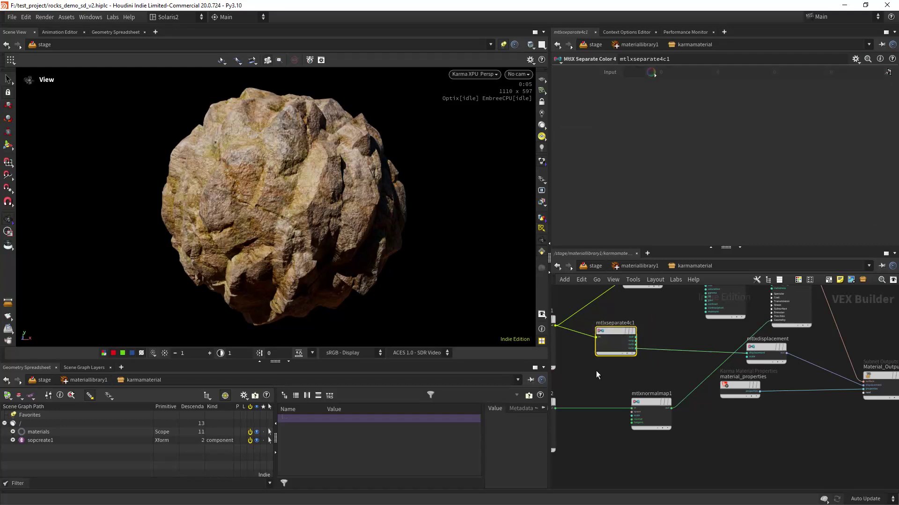
{"action": "scroll", "coordinate": [650, 318], "scroll_direction": "up", "scroll_amount": 3}
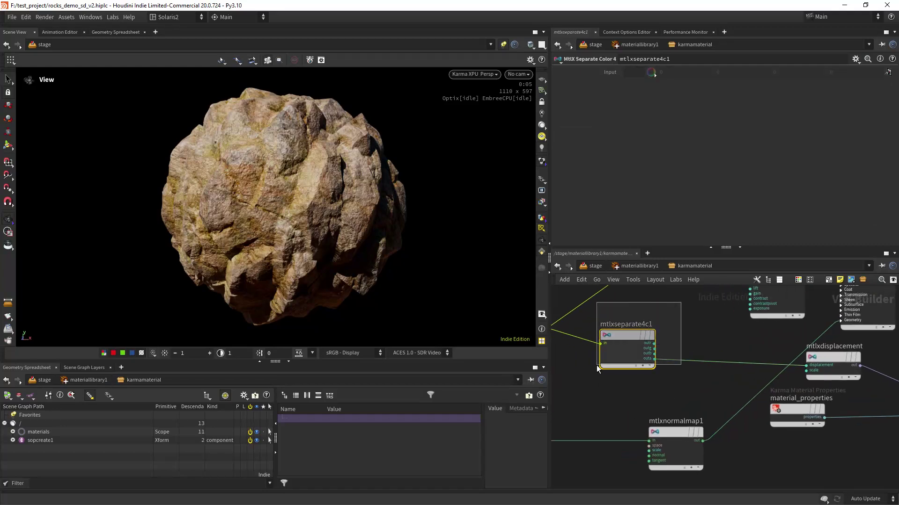
{"action": "middle_click_drag", "start_coordinate": [581, 319], "coordinate": [701, 400]}
{"action": "scroll", "coordinate": [642, 367], "scroll_direction": "up", "scroll_amount": 3}
{"action": "left_click", "coordinate": [643, 367]}
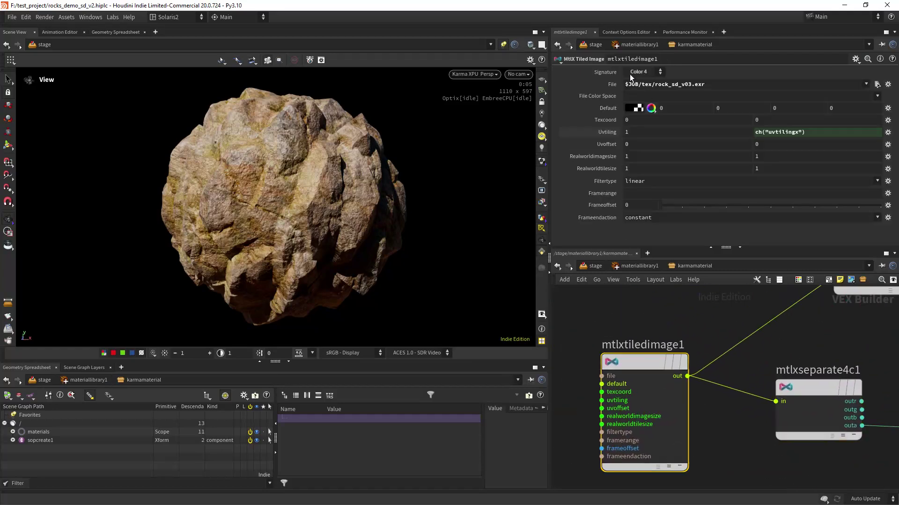
{"action": "scroll", "coordinate": [655, 369], "scroll_direction": "down", "scroll_amount": 4}
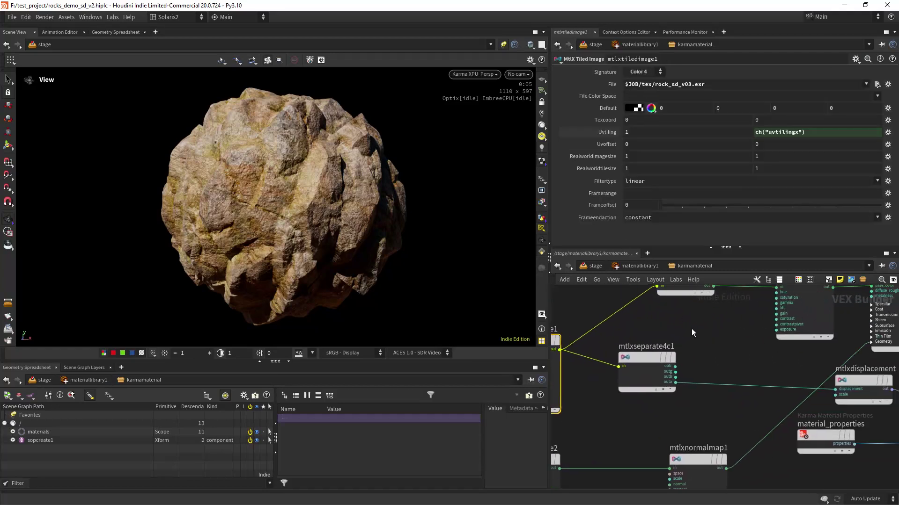
{"action": "left_click", "coordinate": [656, 372]}
{"action": "scroll", "coordinate": [618, 356], "scroll_direction": "up", "scroll_amount": 4}
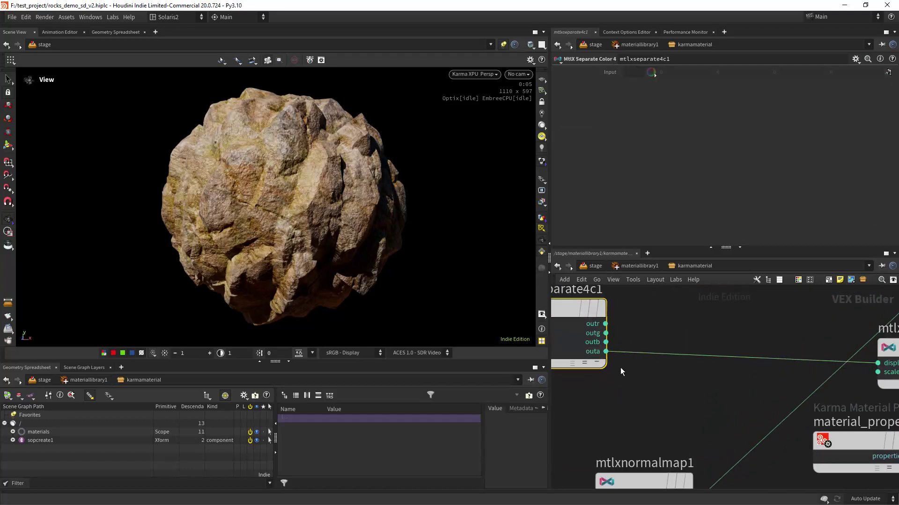
{"action": "scroll", "coordinate": [608, 353], "scroll_direction": "down", "scroll_amount": 5}
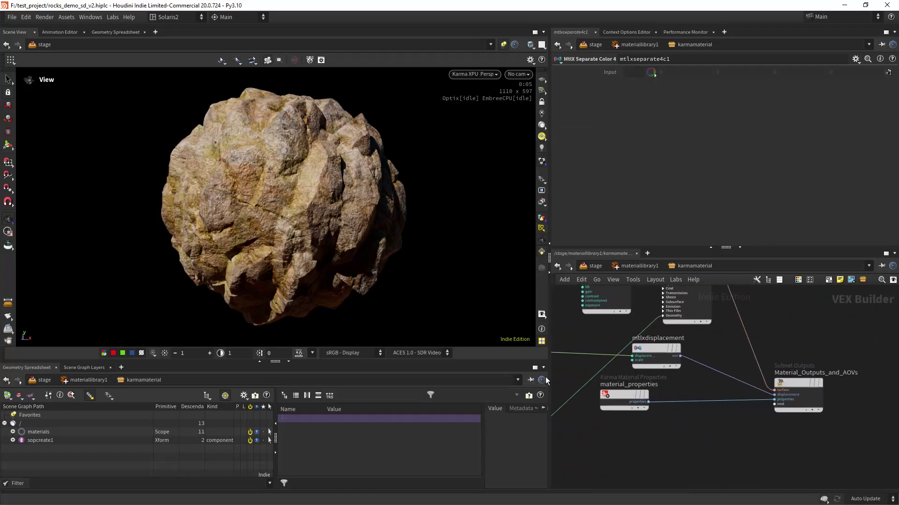
Step: Cut the wire between mtlxseparate4c1 and mtlxdisplacement to compare the render without displacement, and reconnect outa to the displacement input
{"action": "left_click", "coordinate": [653, 351]}
{"action": "middle_click_drag", "start_coordinate": [563, 337], "coordinate": [668, 359]}
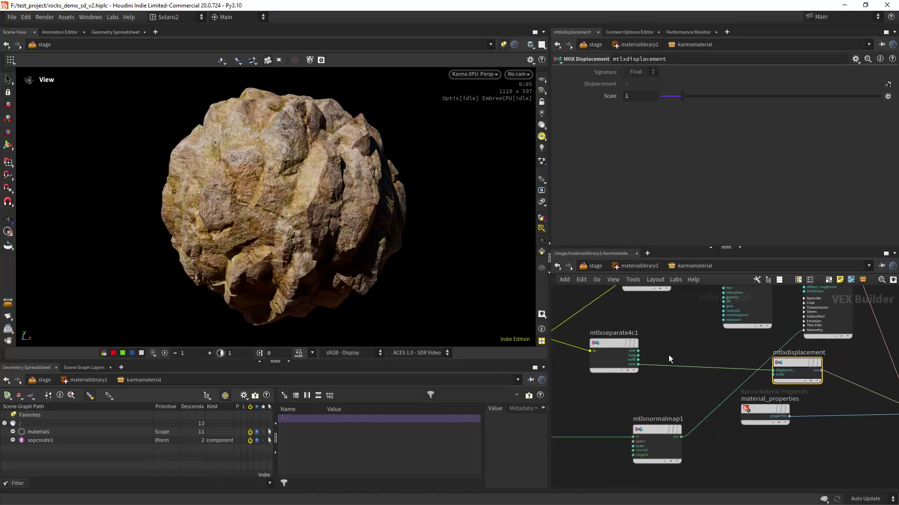
{"action": "key", "text": "y"}
{"action": "left_click_drag", "start_coordinate": [672, 342], "coordinate": [667, 377]}
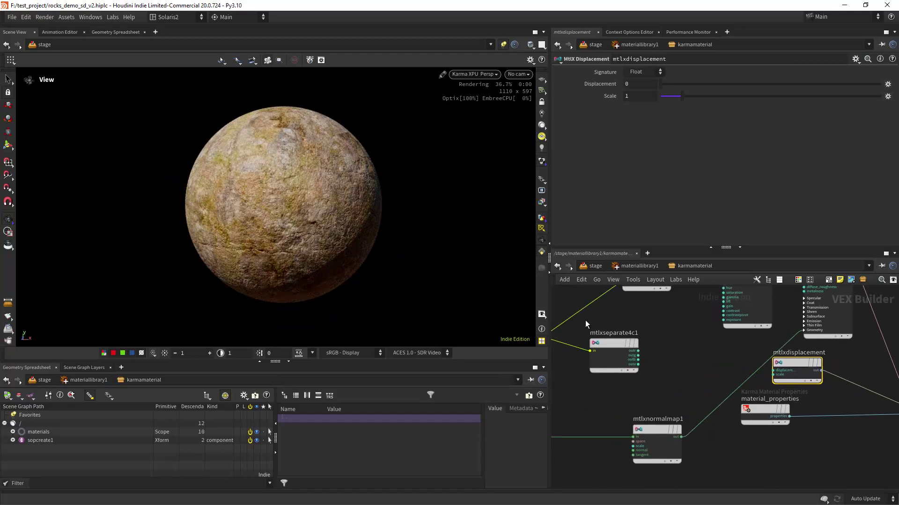
{"action": "left_click", "coordinate": [638, 364]}
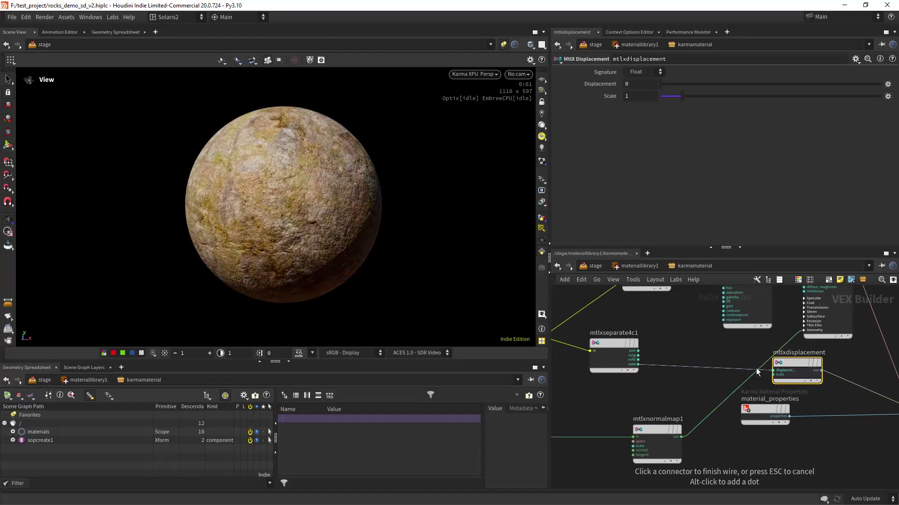
{"action": "left_click", "coordinate": [758, 377]}
Step: Show the parameters of mtlxcolorcorrect1 and check its connection to the base color of mtlxstandard_surface
{"action": "middle_click_drag", "start_coordinate": [680, 294], "coordinate": [654, 366]}
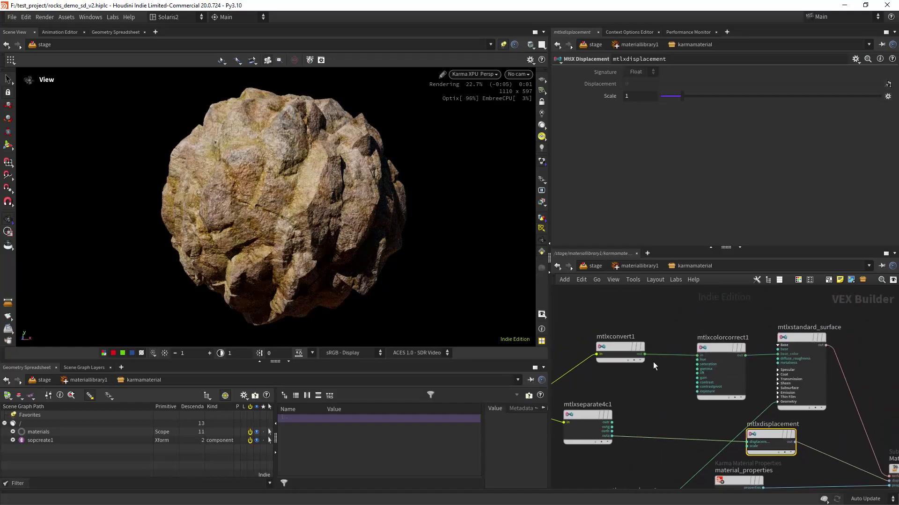
{"action": "middle_click_drag", "start_coordinate": [696, 303], "coordinate": [647, 300]}
{"action": "left_click", "coordinate": [667, 347]}
{"action": "middle_click_drag", "start_coordinate": [618, 391], "coordinate": [604, 357]}
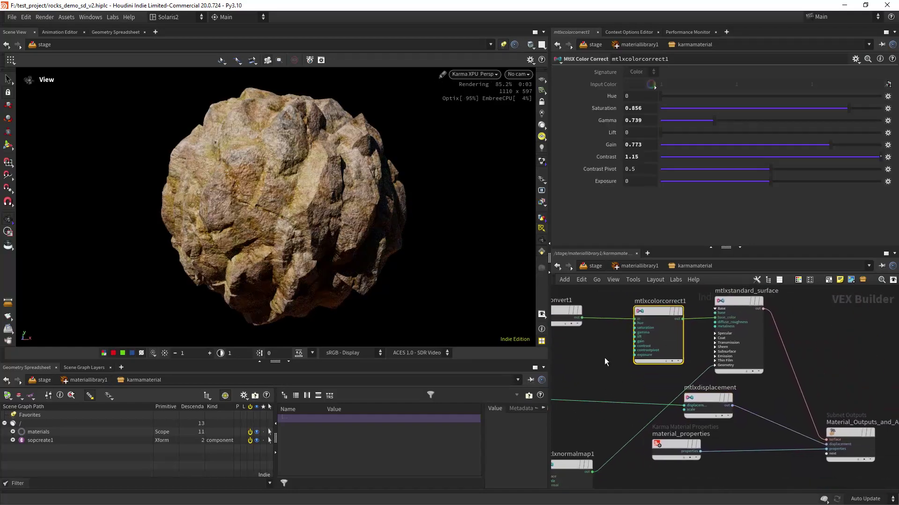
Step: Review the normal map file loaded in mtlxtiledimage2 and the space and scale settings of mtlxnormalmap1
{"action": "right_click_drag", "start_coordinate": [610, 360], "coordinate": [607, 370]}
{"action": "middle_click_drag", "start_coordinate": [610, 366], "coordinate": [694, 332]}
{"action": "scroll", "coordinate": [611, 344], "scroll_direction": "up", "scroll_amount": 1}
{"action": "middle_click_drag", "start_coordinate": [612, 344], "coordinate": [653, 329]}
{"action": "left_click_drag", "start_coordinate": [654, 325], "coordinate": [621, 392]}
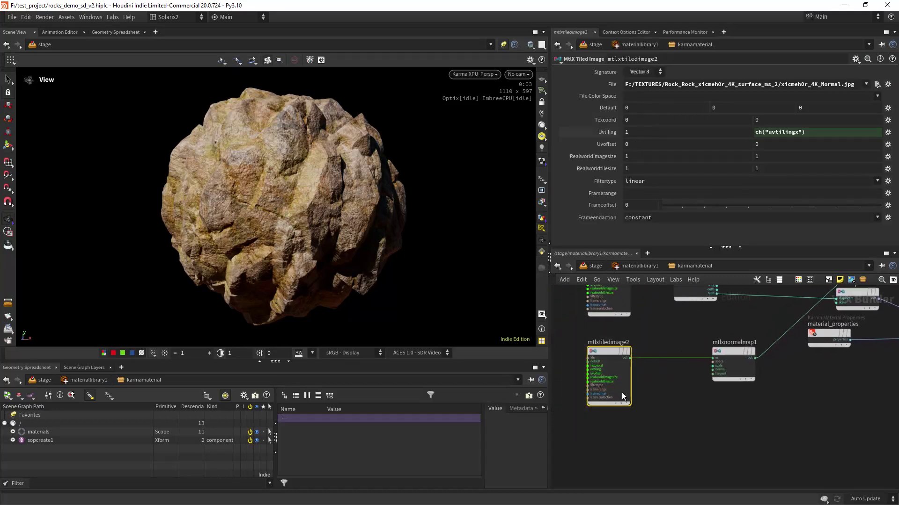
{"action": "middle_click_drag", "start_coordinate": [654, 341], "coordinate": [598, 348]}
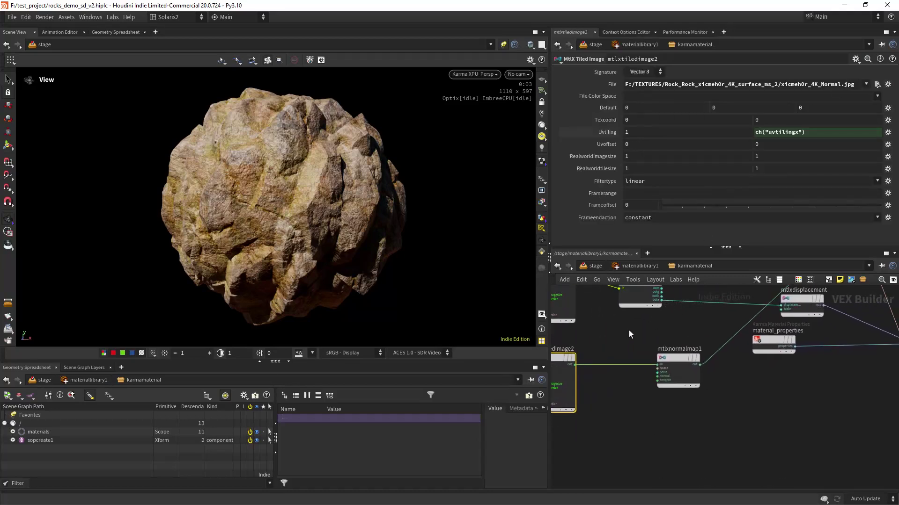
{"action": "left_click_drag", "start_coordinate": [625, 326], "coordinate": [709, 403]}
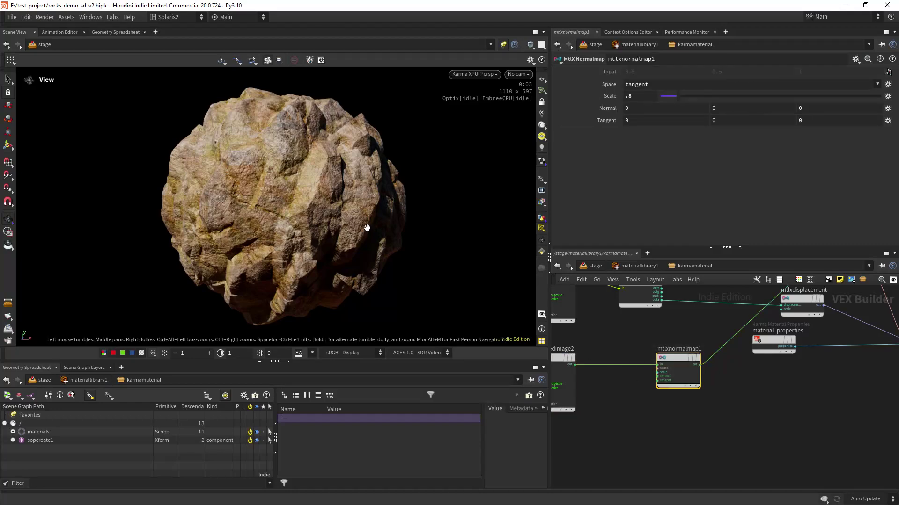
Step: Move closer to the rendered rock sphere and expand the scene view to fill the window
{"action": "right_click_drag", "start_coordinate": [277, 202], "coordinate": [297, 201]}
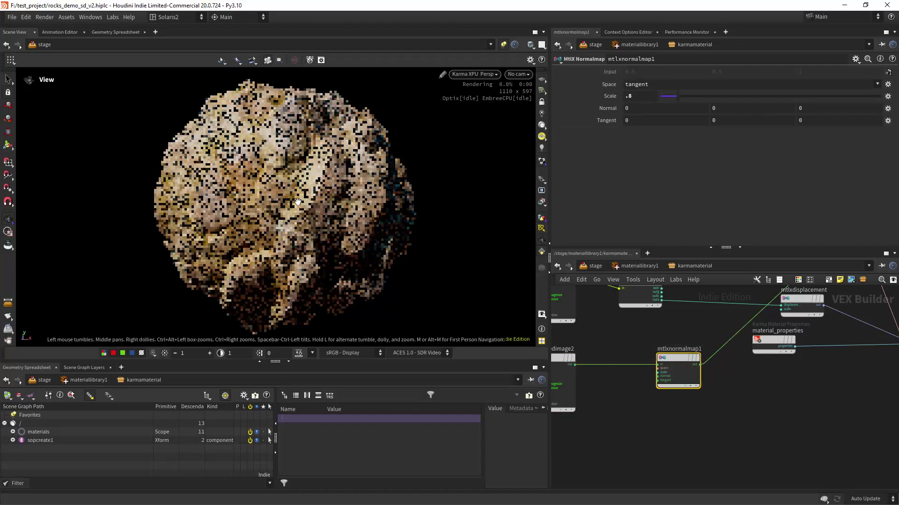
{"action": "key", "text": "ctrl+b"}
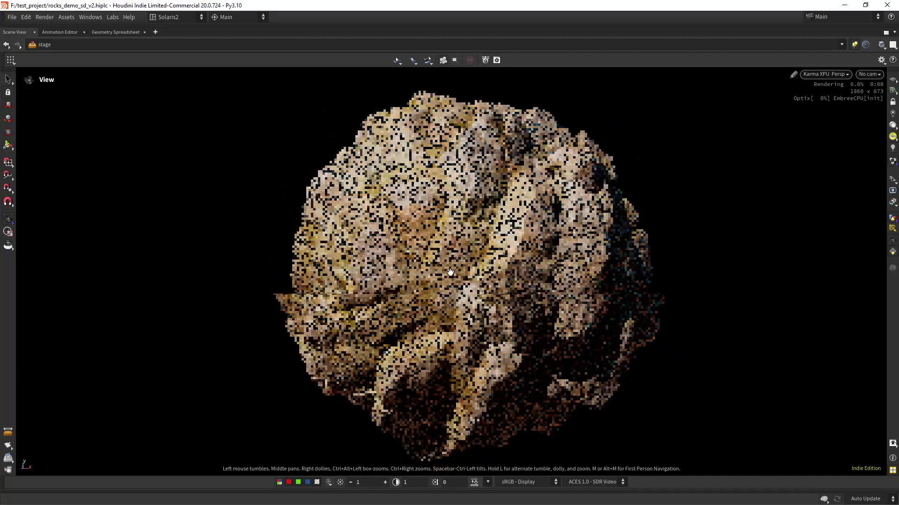